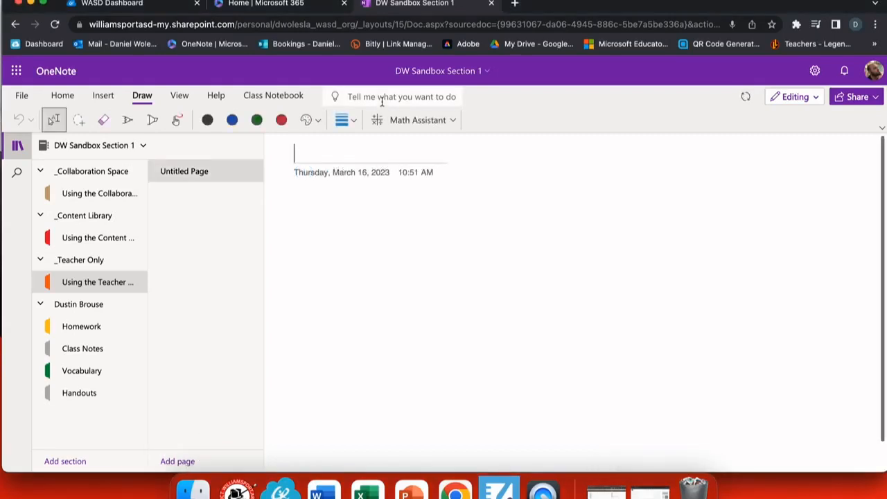
Step: Title the untitled page "Tools and annotation"
text(Tools )
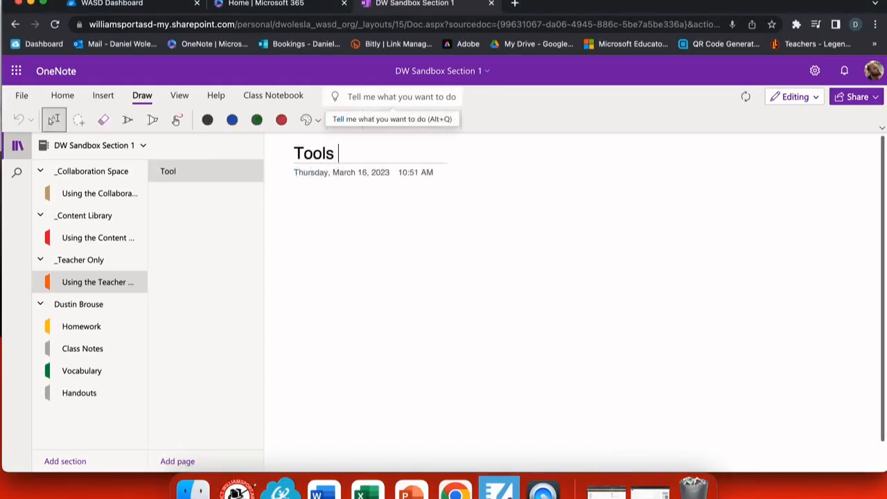
text(and annotation)
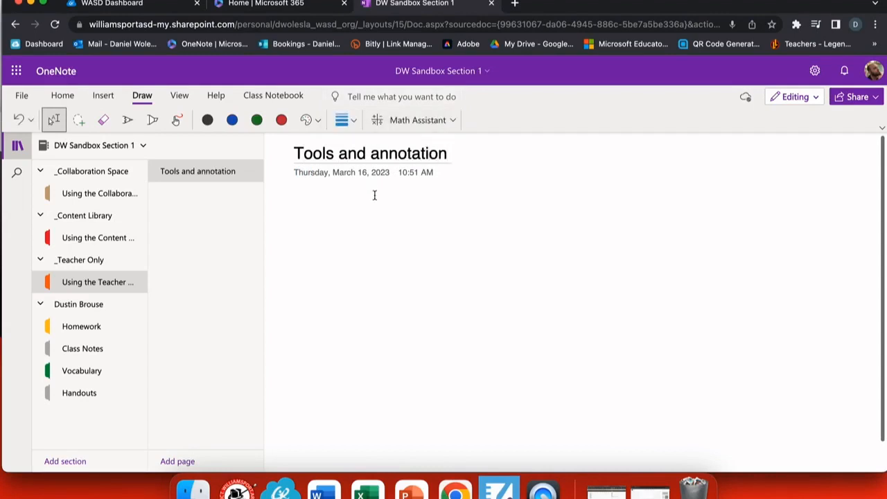
Step: Write "Create a list" in the page body and mark that line with the To Do tag
click(62, 95)
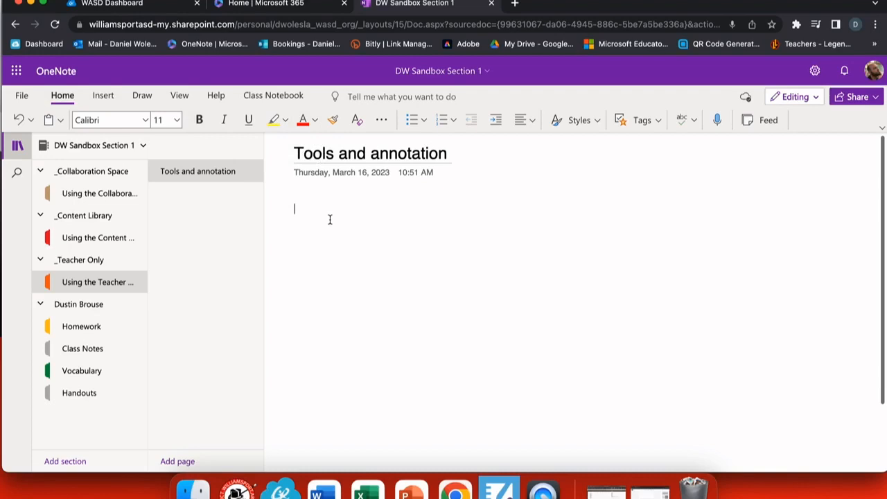
text(Create a list)
key(Return)
drag(293, 209, 346, 209)
click(597, 121)
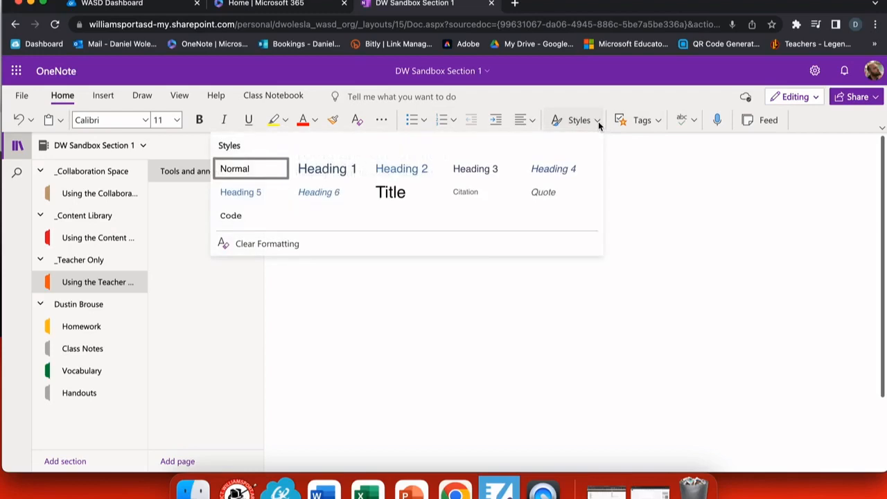
click(597, 121)
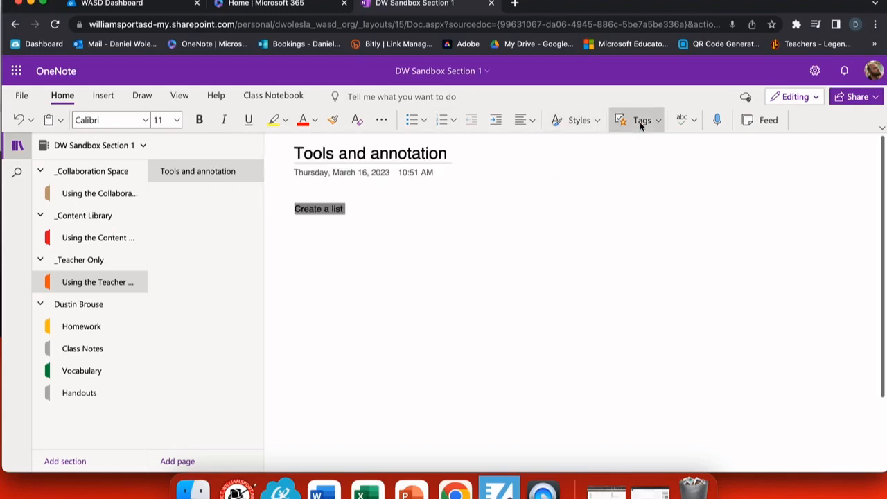
click(639, 121)
click(645, 169)
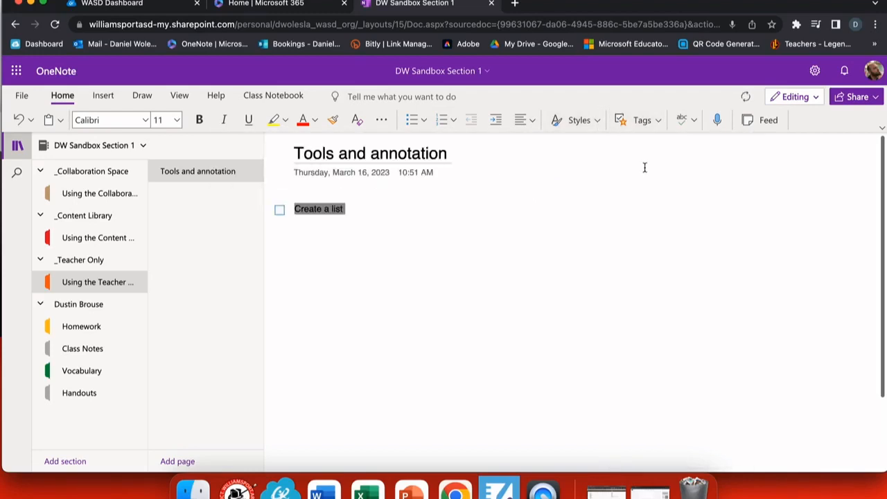
Step: Add the to-do items "Make a video" and "Check your work" below "Create a list" and end the checklist
click(406, 222)
click(380, 209)
key(Return)
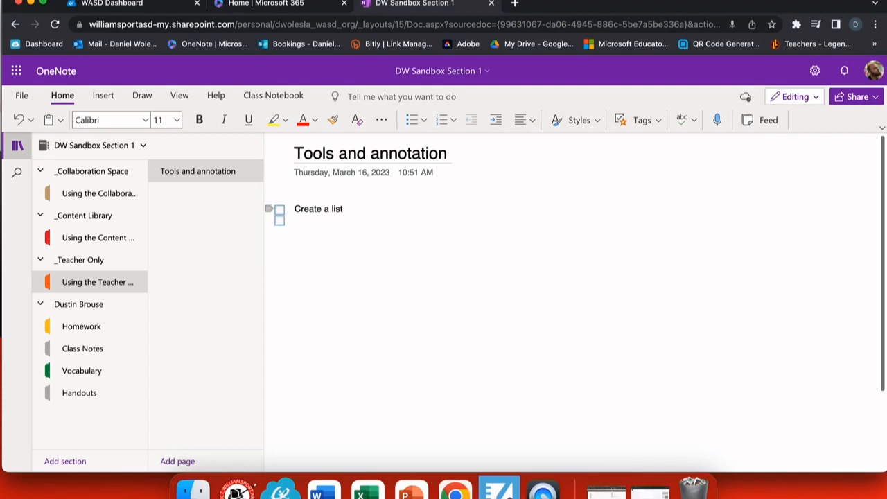
text(Make a video)
key(Return)
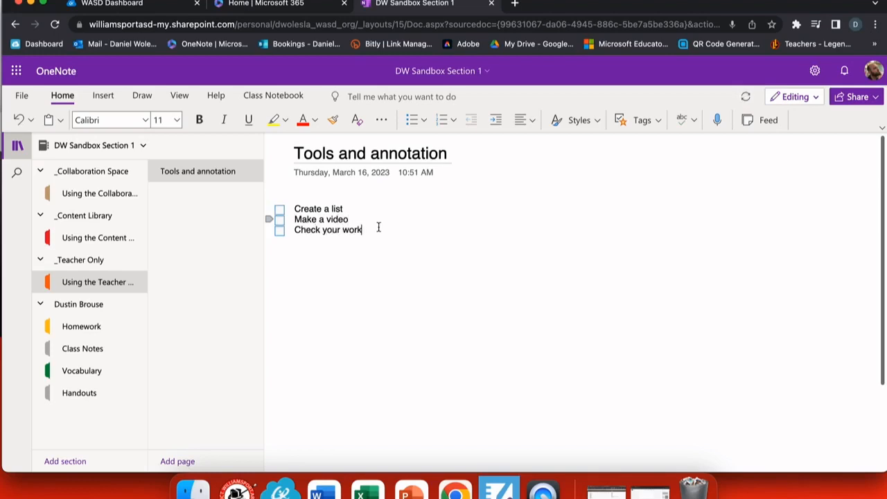
key(Return)
key(BackSpace)
Step: Replace the whole to-do list with the line "Add a tag"
drag(345, 242, 285, 206)
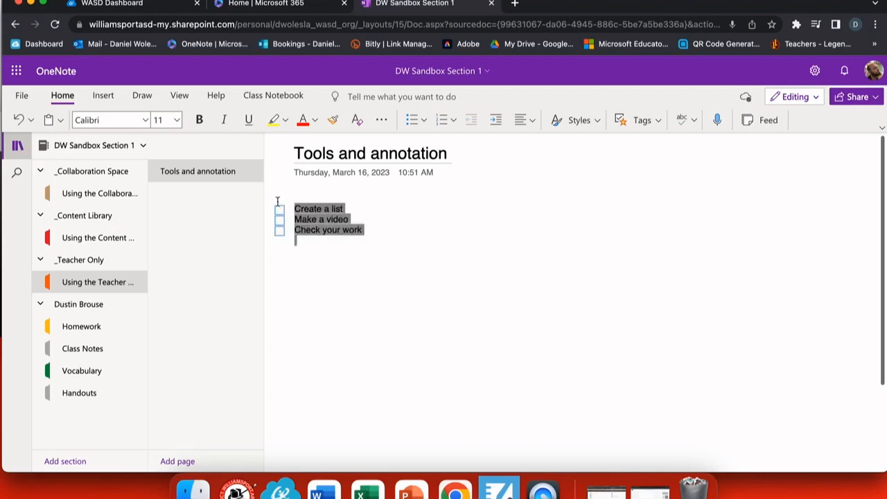
key(BackSpace)
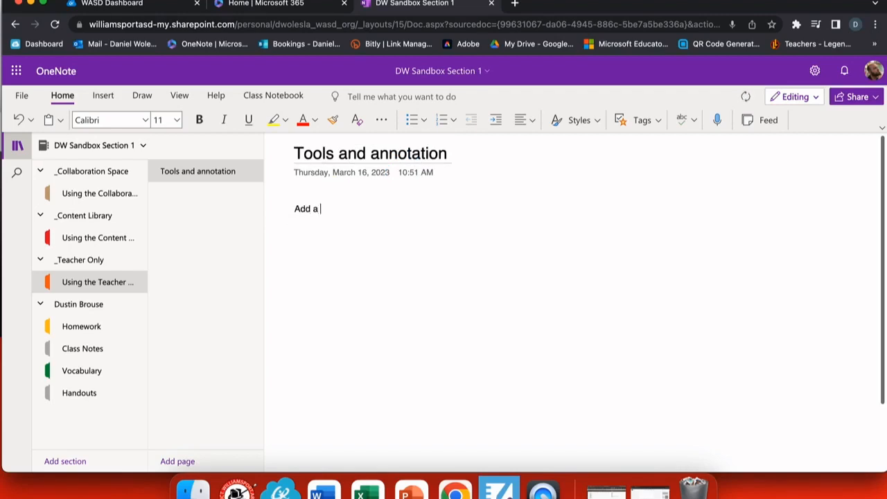
text(Add a tag)
Step: Try the Important and Question tags on the "Add a tag" line and remove both
drag(335, 208, 293, 206)
click(643, 121)
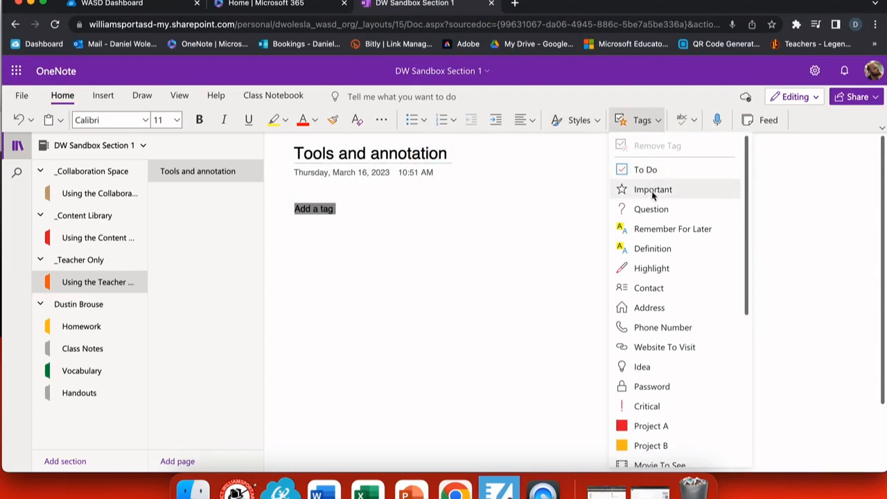
click(652, 197)
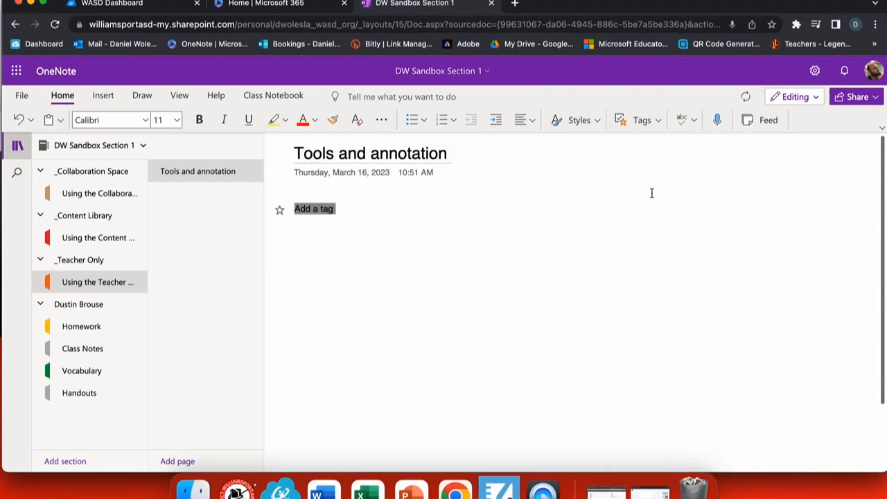
click(644, 120)
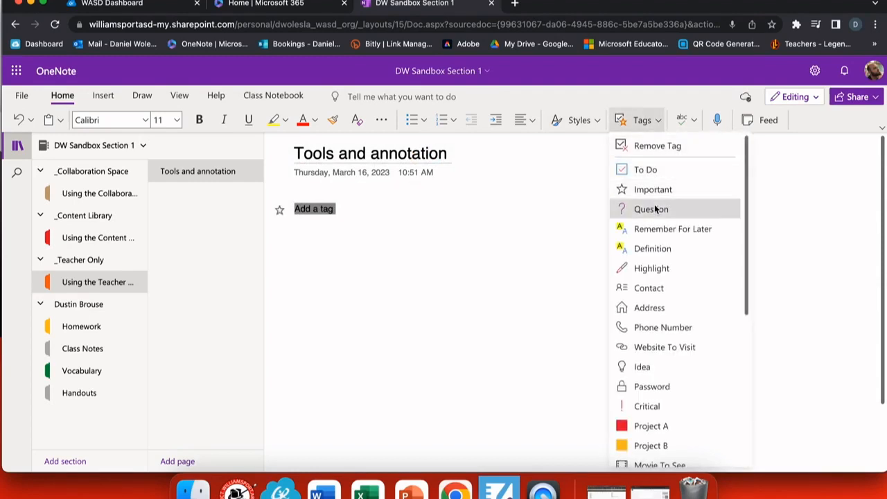
click(651, 206)
click(648, 121)
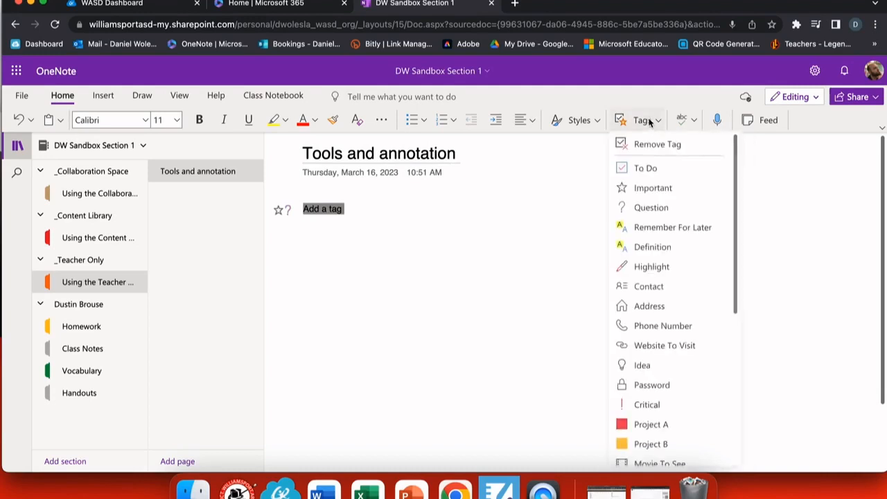
click(651, 190)
click(646, 120)
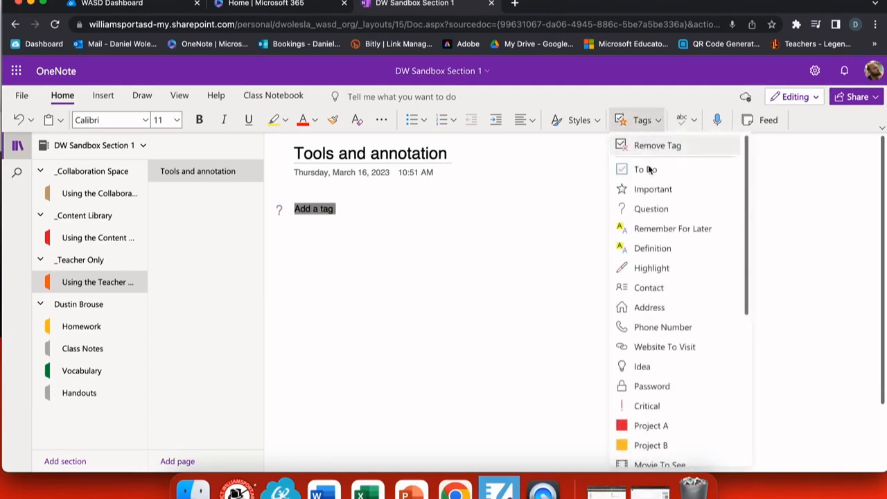
click(651, 206)
Step: Try the Definition and Highlight tags on the "Add a tag" line and remove them
click(649, 120)
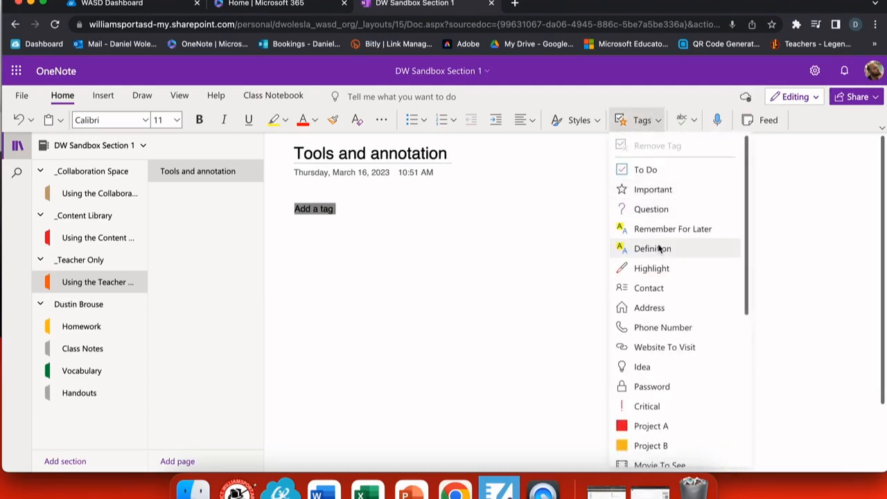
click(658, 245)
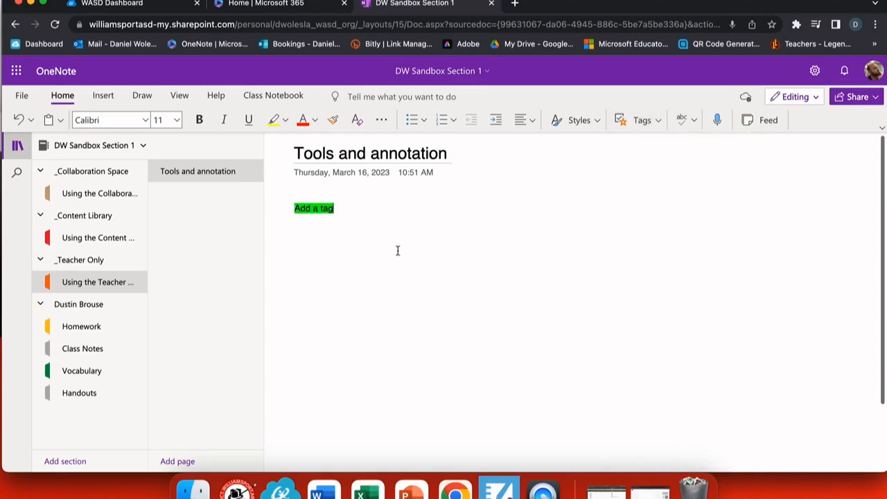
drag(336, 210, 294, 210)
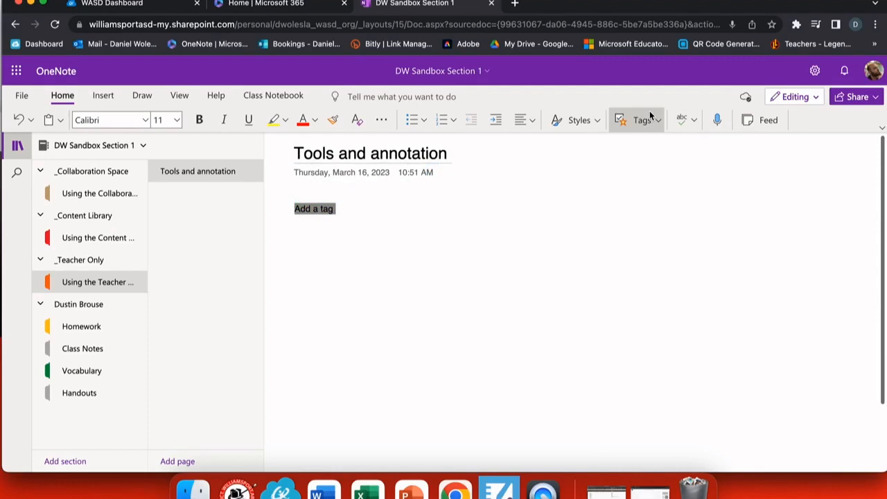
click(392, 222)
drag(336, 209, 294, 208)
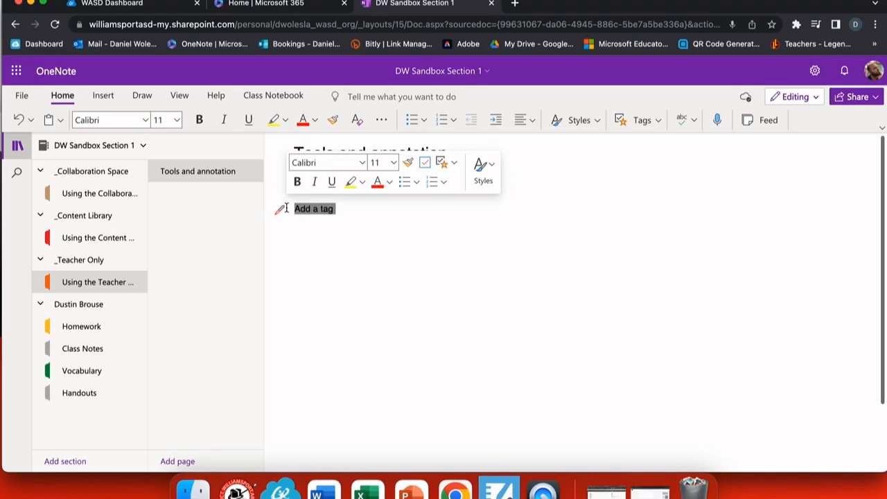
click(454, 163)
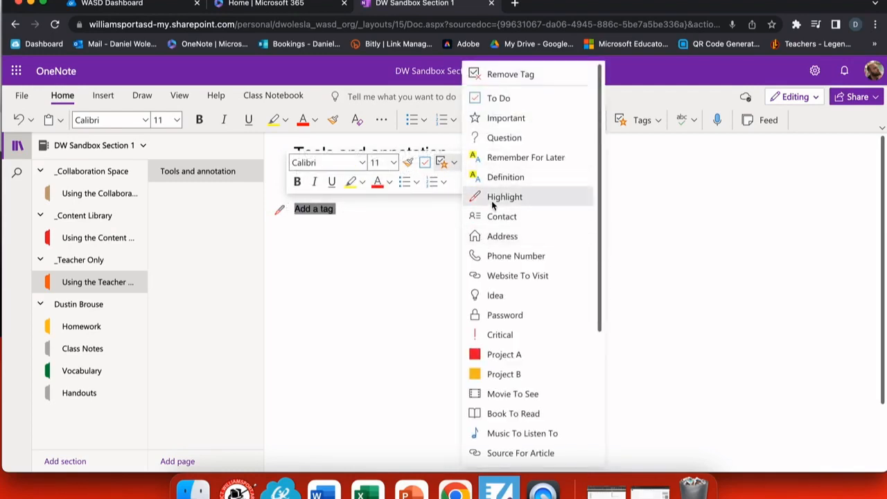
click(488, 198)
Step: Apply the Definition tag to the "Add a tag" line
click(453, 164)
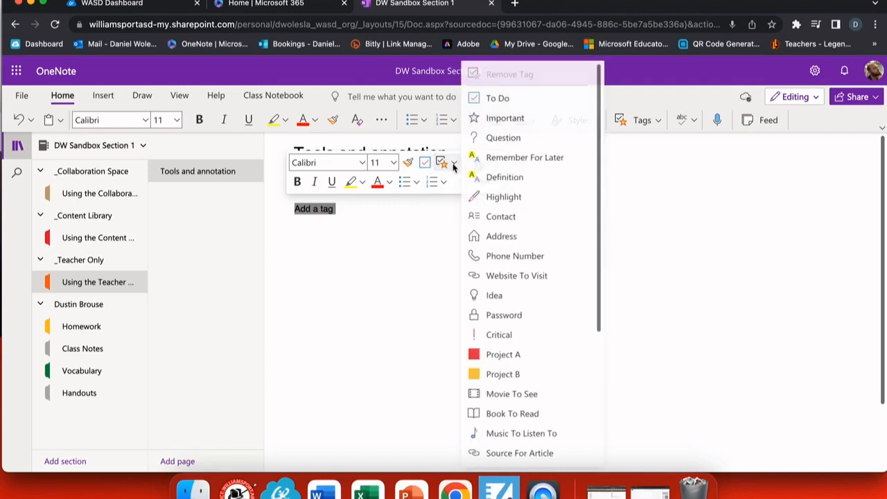
click(492, 175)
click(397, 263)
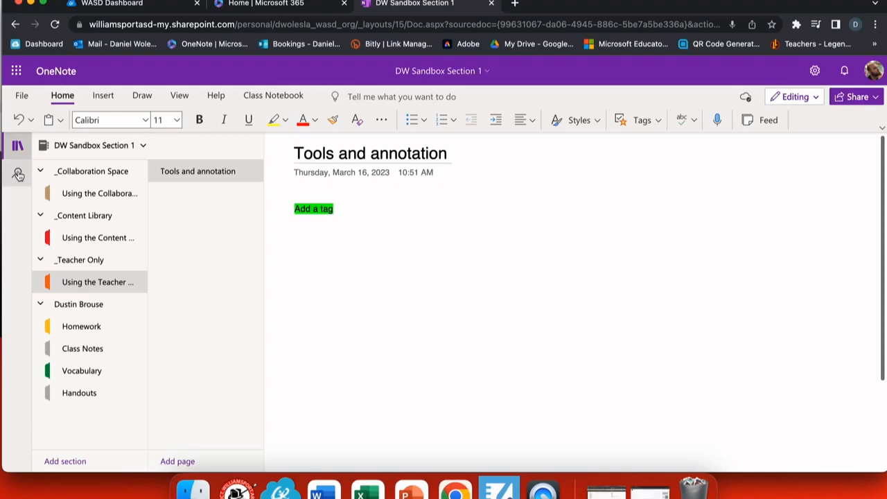
Step: Search the current page only for "tag" and return to the notebook's section list
click(18, 175)
click(107, 172)
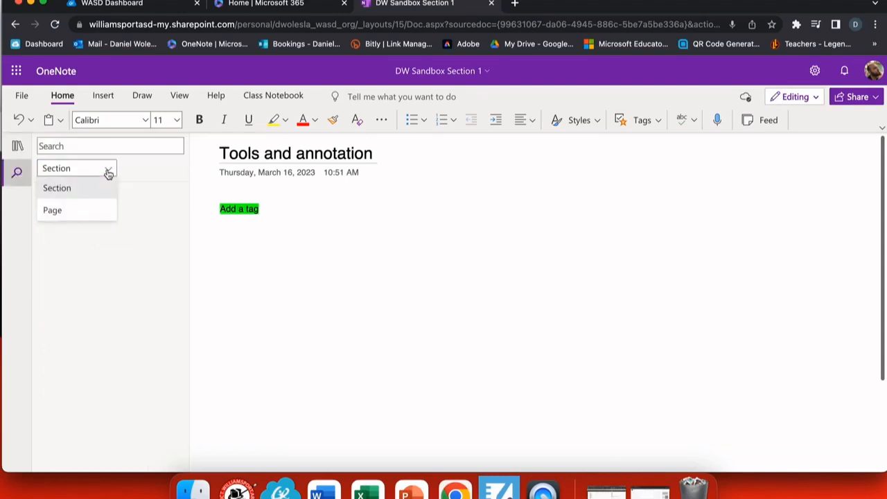
click(88, 210)
click(77, 146)
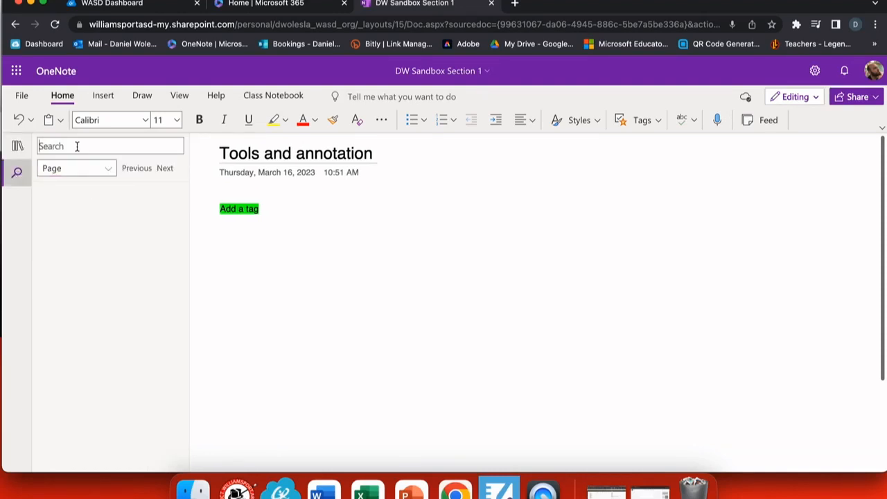
text(tag)
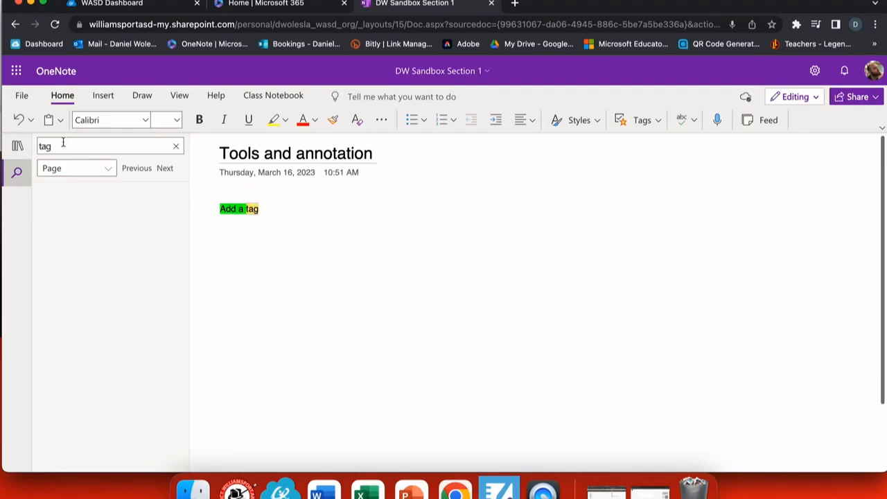
click(18, 145)
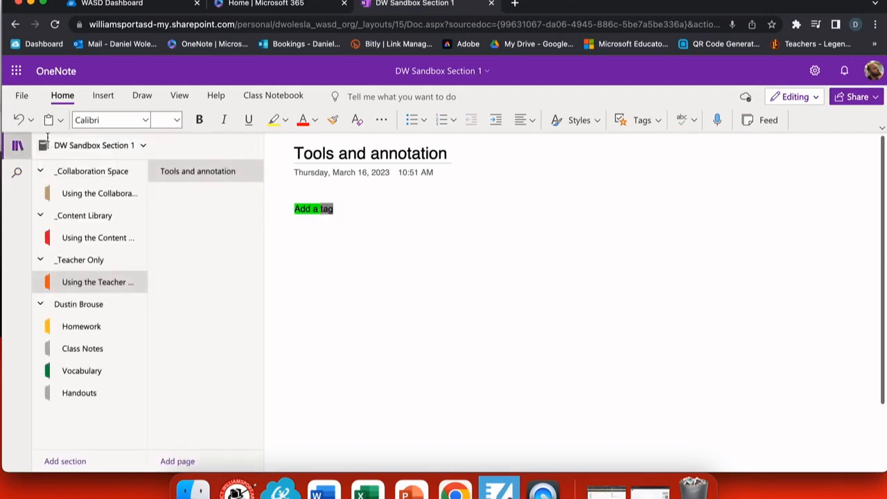
Step: Open the 21st Century Learning Design notebook and look through its introduction page
click(143, 151)
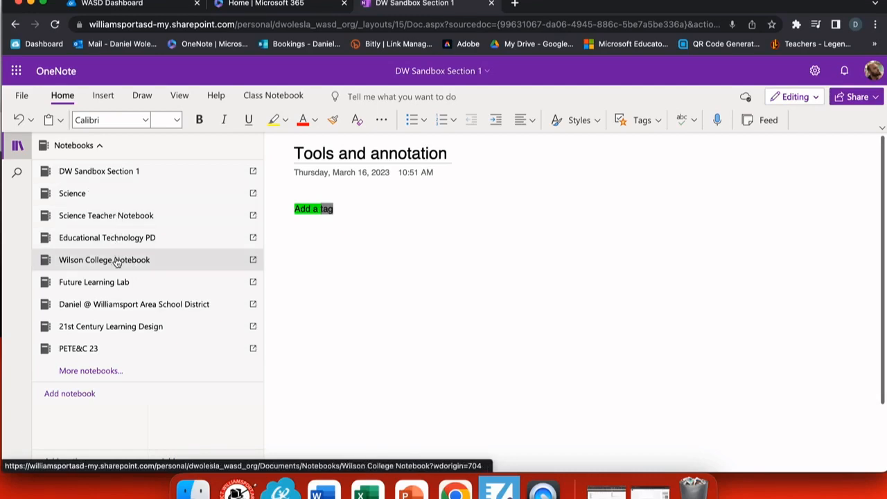
click(121, 330)
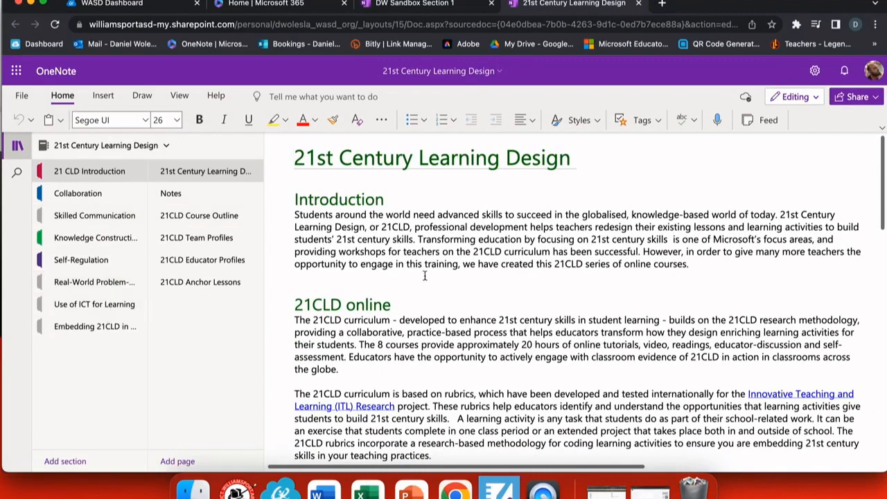
scroll(424, 275, down, 10)
scroll(424, 275, down, 3)
scroll(424, 275, up, 5)
Step: Open the 21CLD Course Outline page and look through the listed courses
click(176, 202)
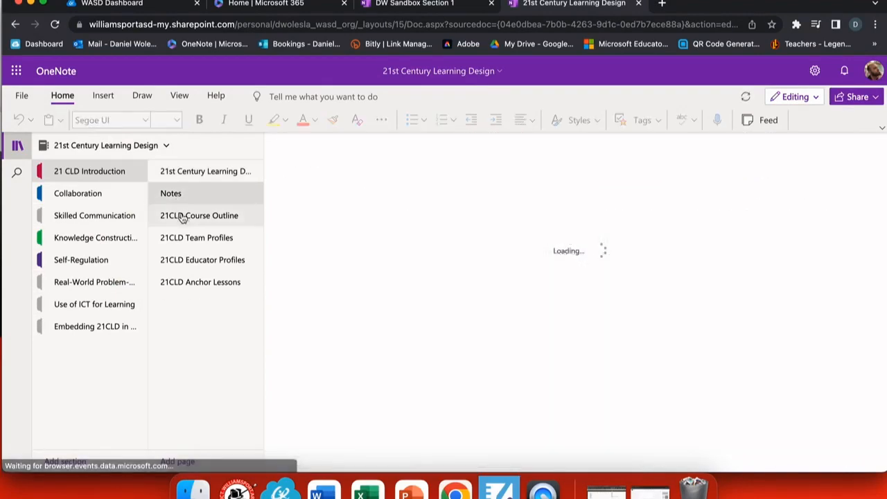
click(185, 220)
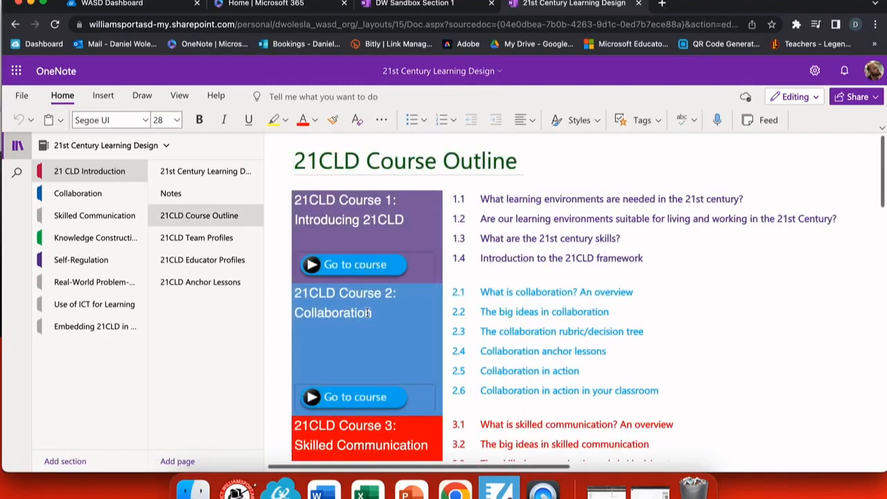
scroll(367, 326, down, 1)
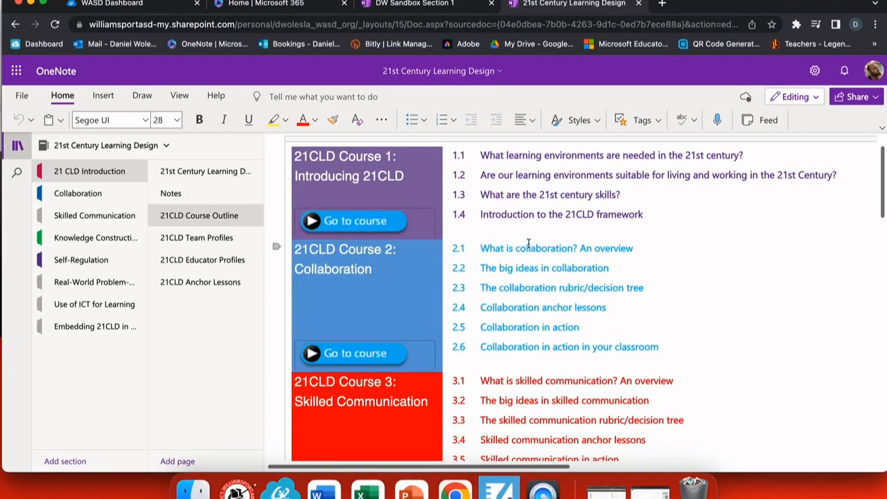
scroll(350, 220, down, 15)
scroll(358, 323, up, 20)
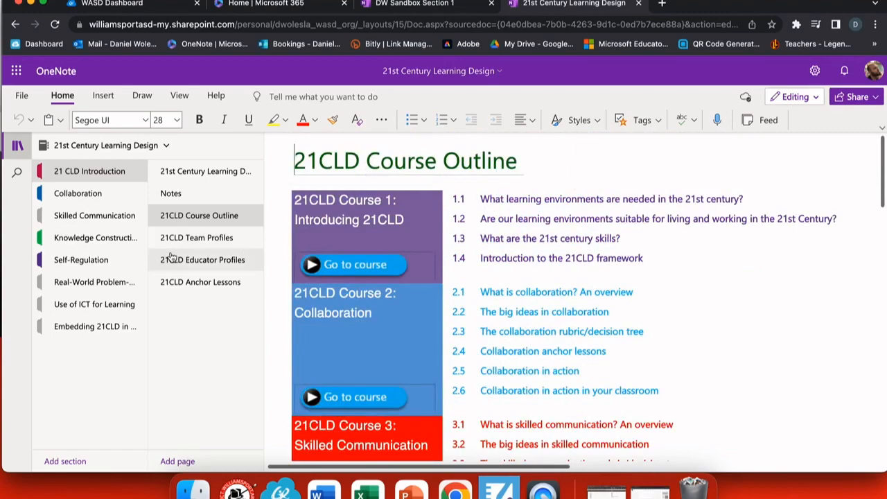
Step: Open the Skilled Communication section and read through its Introduction page
click(103, 218)
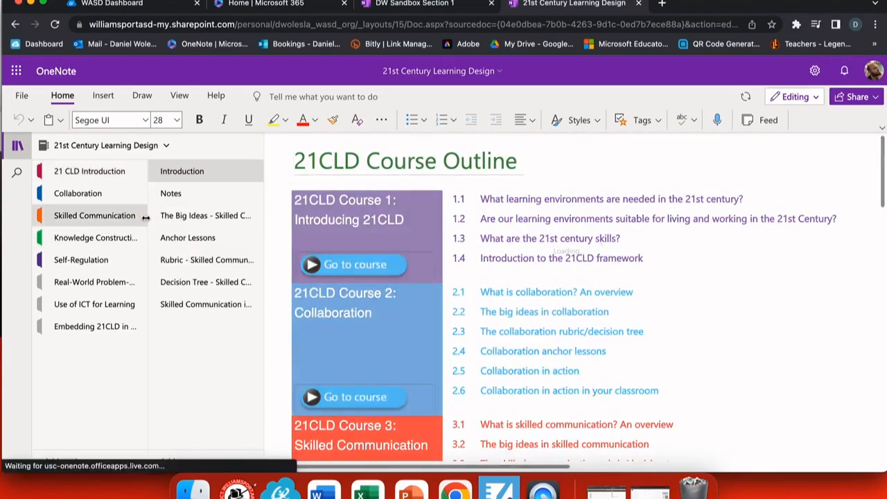
scroll(445, 225, down, 1)
scroll(445, 225, down, 3)
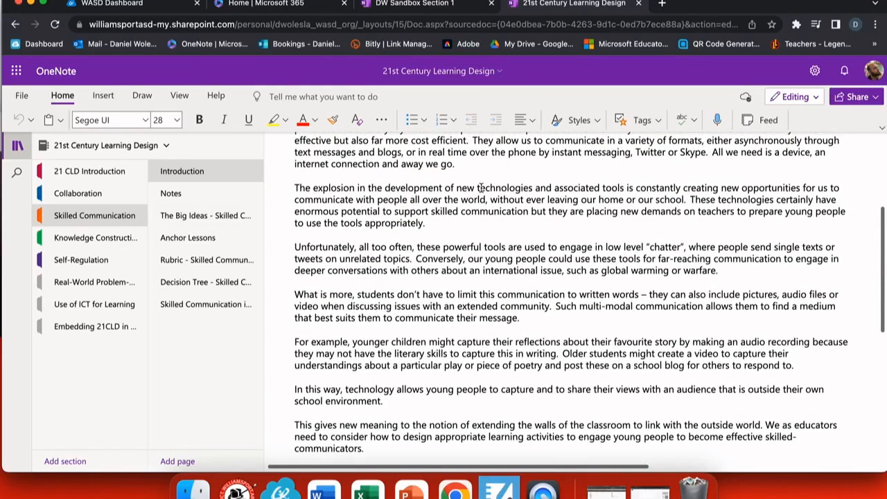
scroll(480, 187, up, 2)
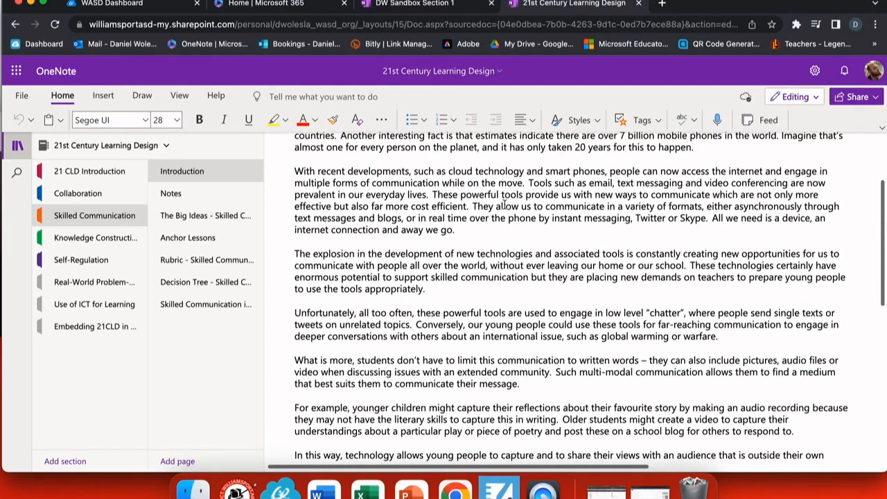
Step: Tag the paragraph containing "Twitter or Skype" with a tag that highlights it in yellow
drag(635, 219, 705, 220)
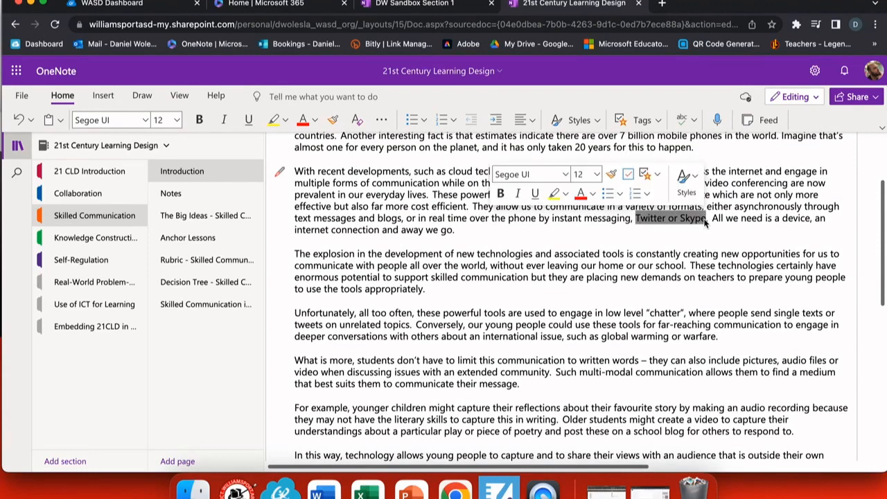
click(656, 174)
click(715, 157)
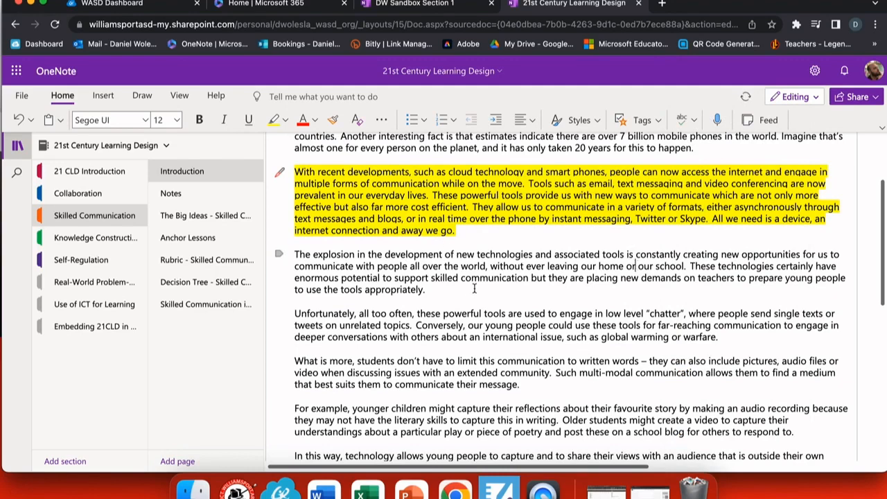
Step: Search the 21 CLD Introduction section for "twitter" and open the matching 21CLD Educator Profiles page
scroll(470, 284, up, 3)
click(221, 223)
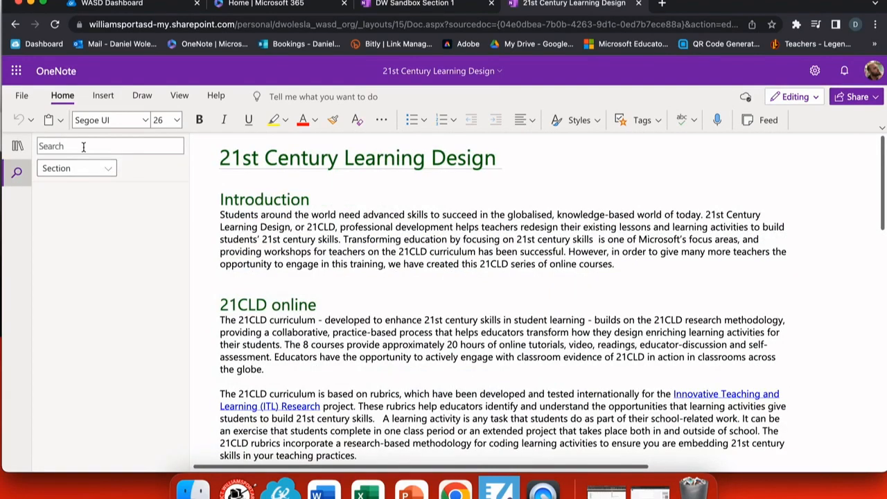
click(83, 146)
text(twitter)
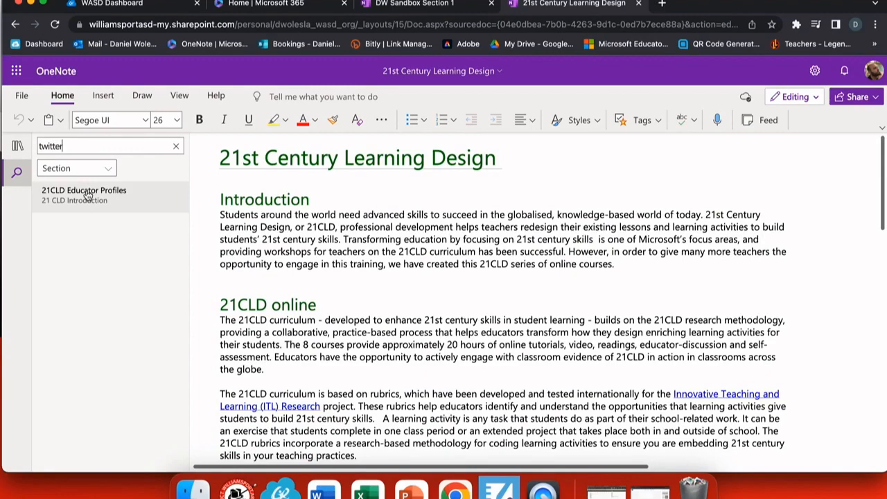
click(87, 194)
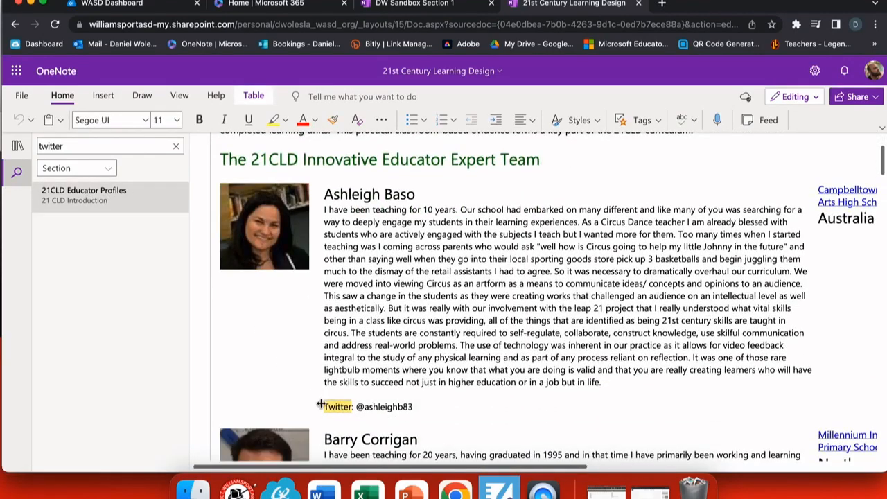
Step: Narrow the "twitter" search to the current page and jump to another match
click(109, 170)
click(53, 208)
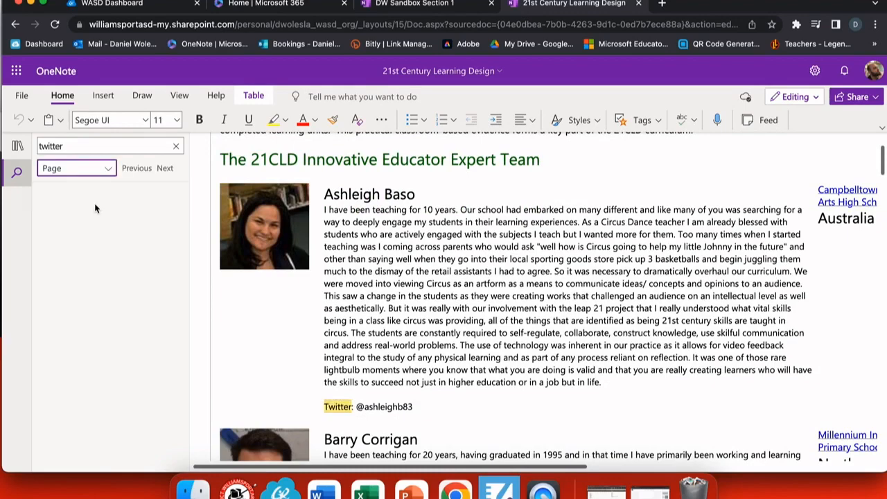
click(94, 149)
key(Return)
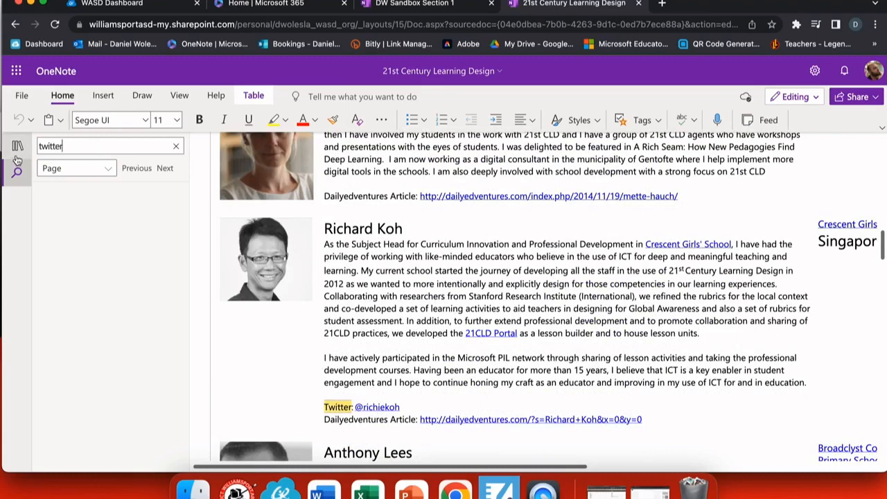
Step: Leave the search, open DW Sandbox Section 1 from the notebook list, and close both the 21st Century Learning Design and newly opened notebook tabs
click(17, 147)
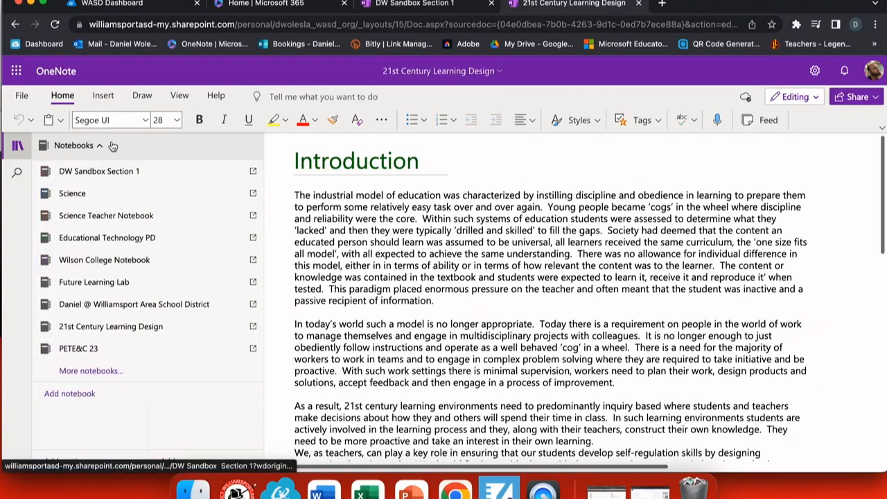
click(106, 172)
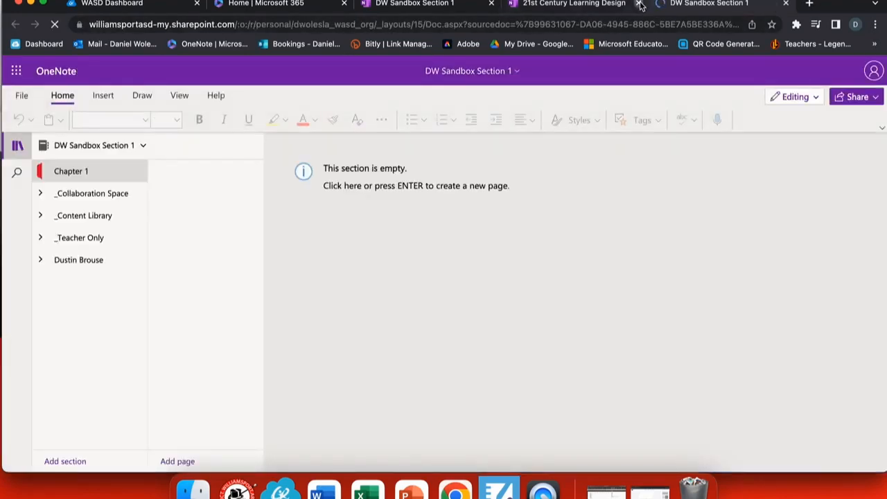
click(639, 4)
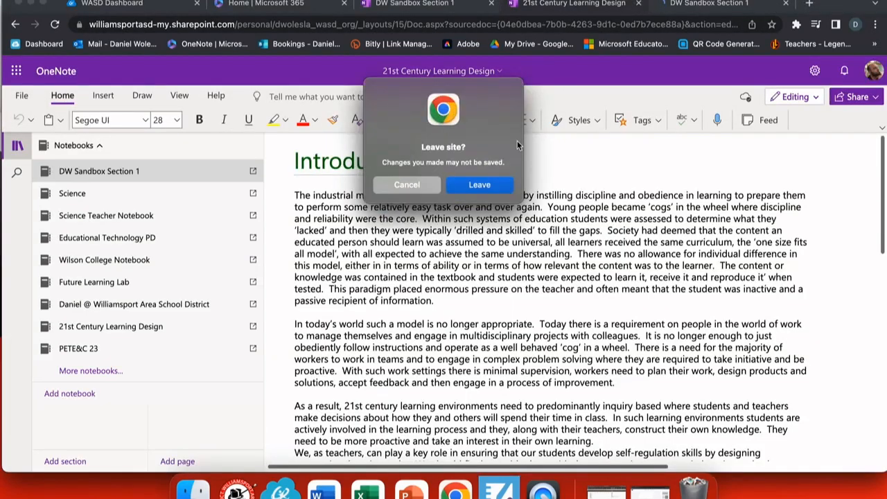
click(480, 184)
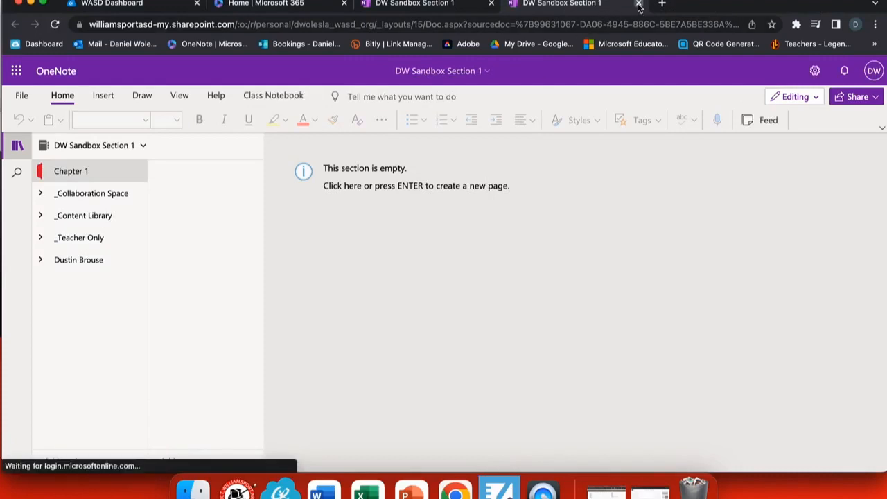
click(638, 3)
Step: Delete the highlighted "Add a tag" text from the Tools and annotation page
click(348, 214)
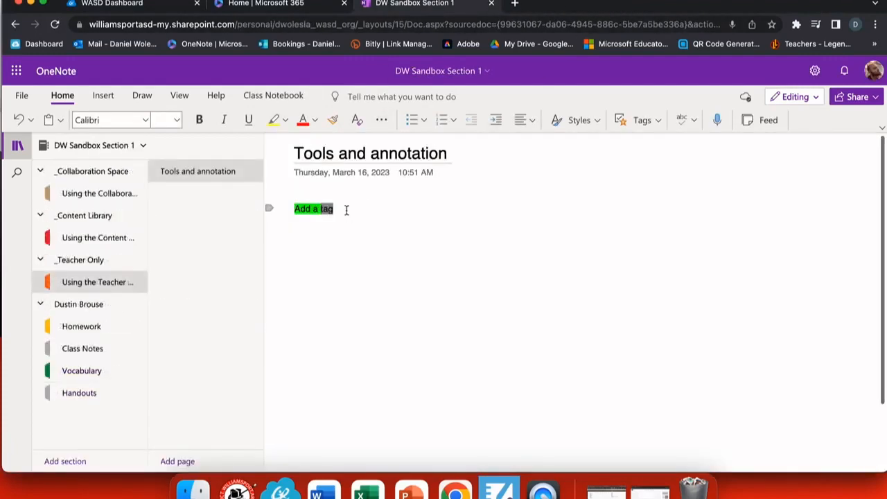
key(BackSpace)
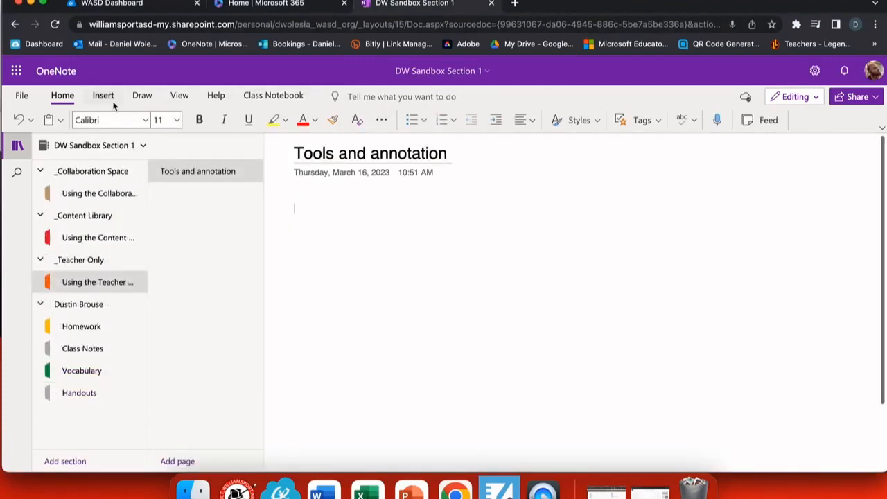
Step: Mark a small dot below the page title with the black pen and return to text selection mode
click(140, 95)
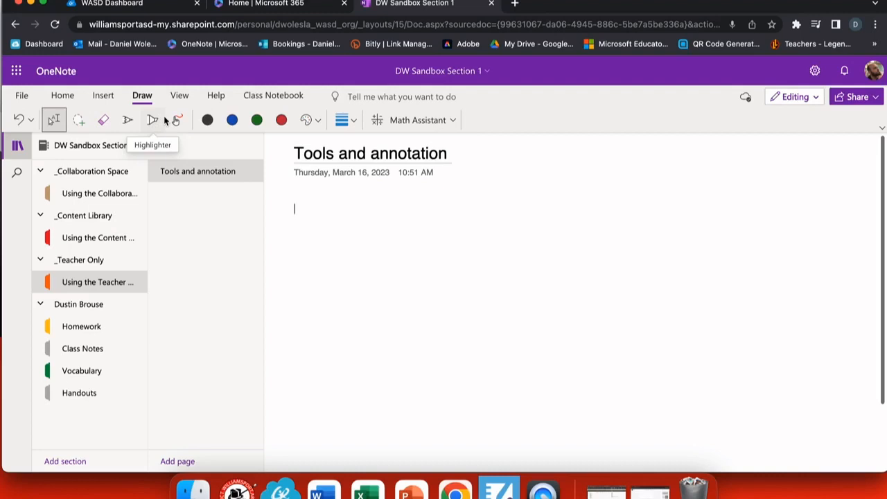
click(126, 121)
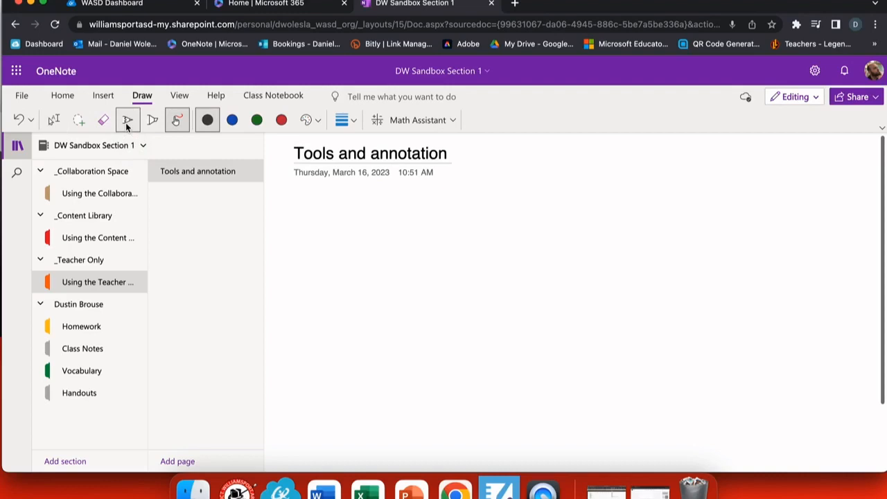
click(54, 120)
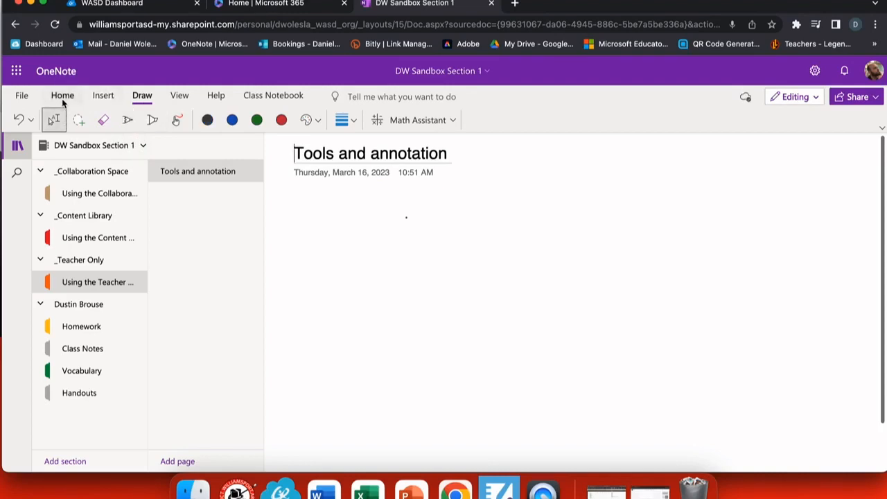
Step: Search online pictures for "trees" and insert the photo of the tree-lined pond below the page title
click(61, 96)
click(102, 97)
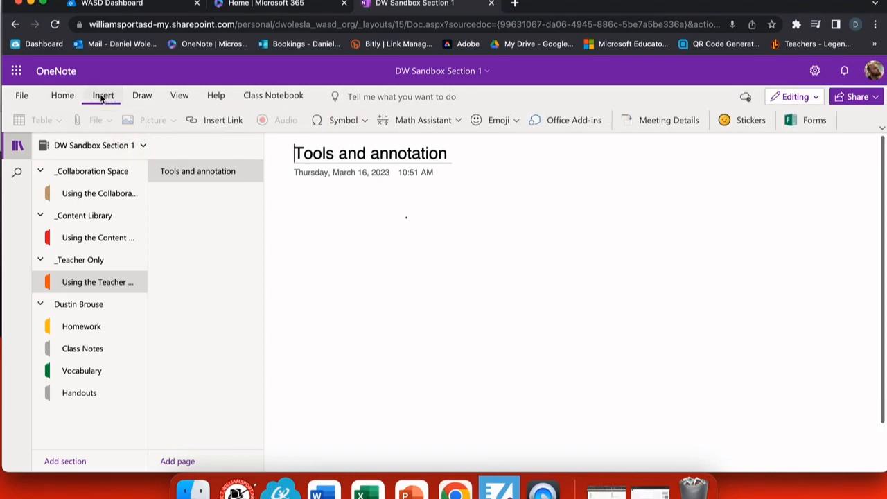
click(324, 256)
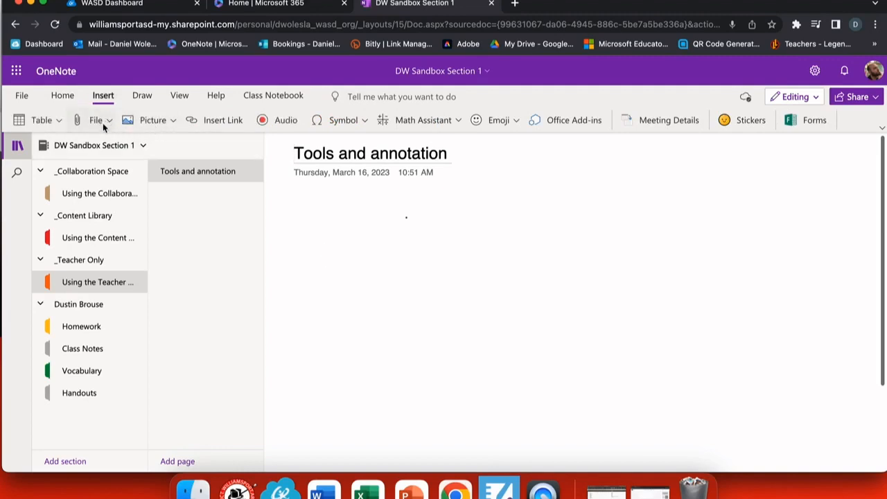
click(153, 120)
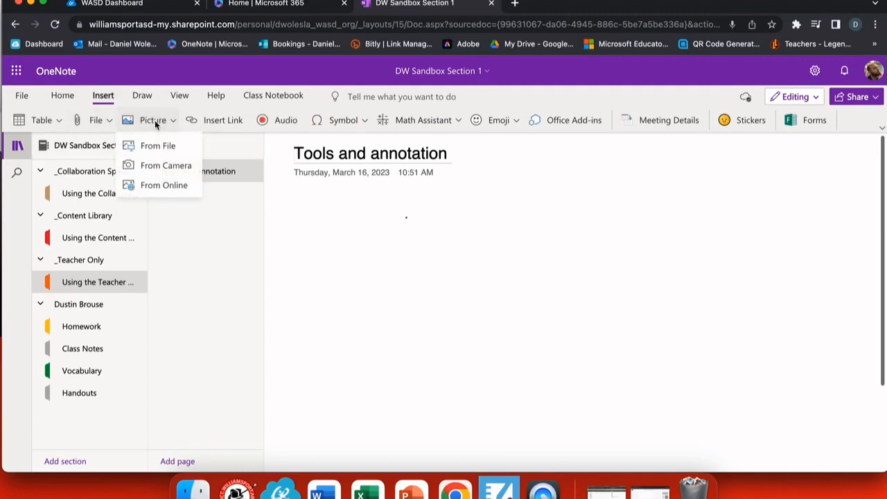
click(159, 184)
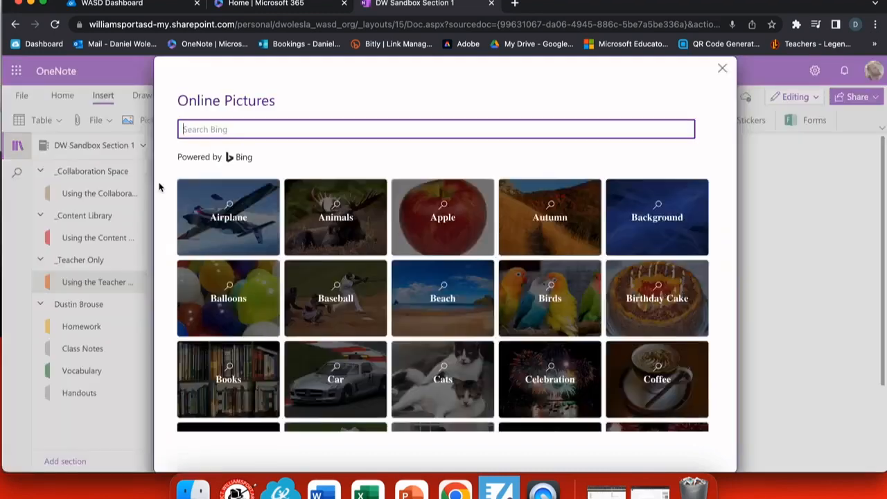
text(trees)
key(Return)
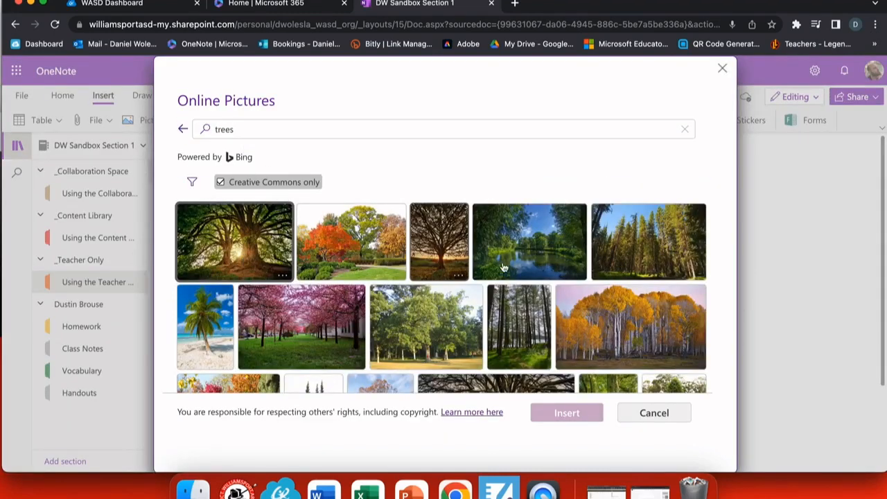
click(540, 266)
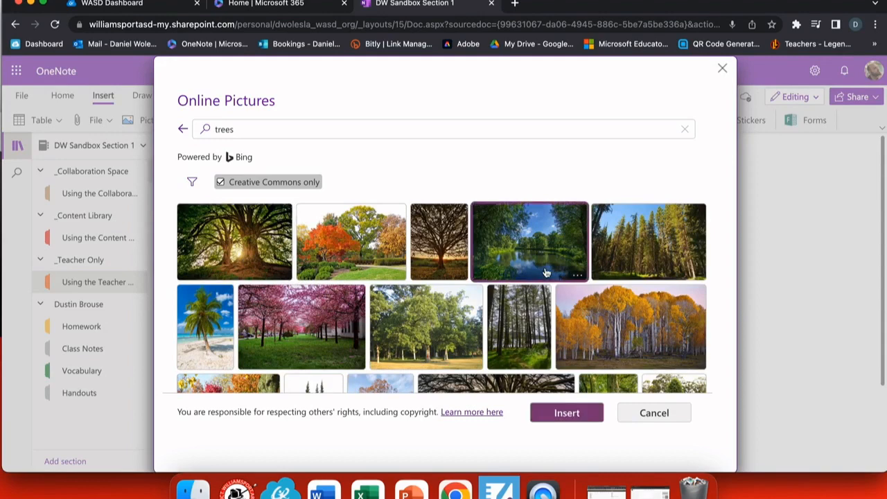
click(570, 416)
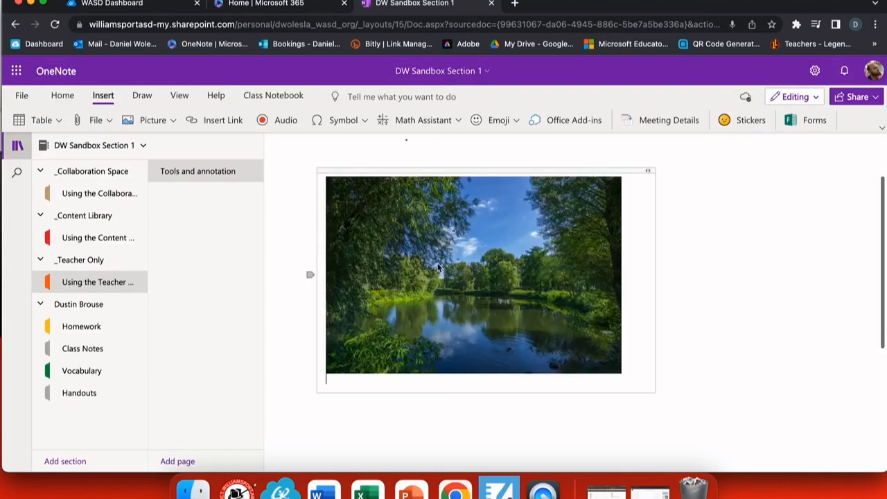
Step: Select the inserted pond picture and review its context options, including Grow, Shrink and Crop
click(436, 264)
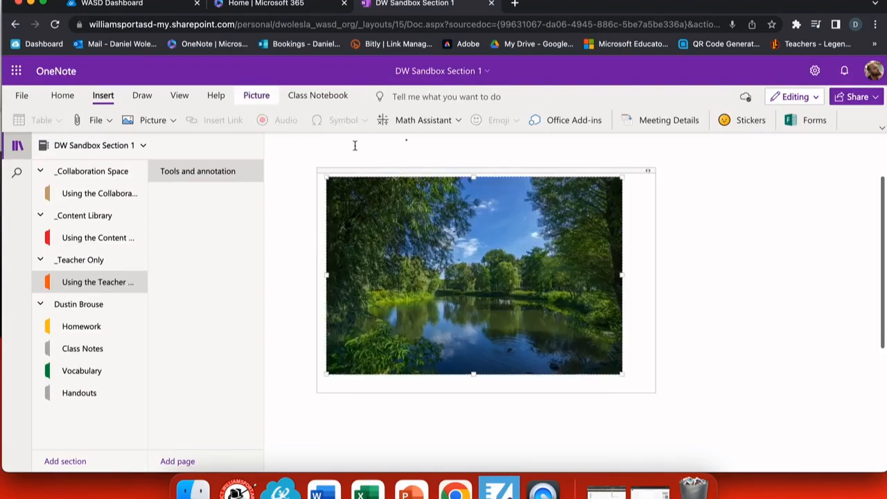
right_click(413, 202)
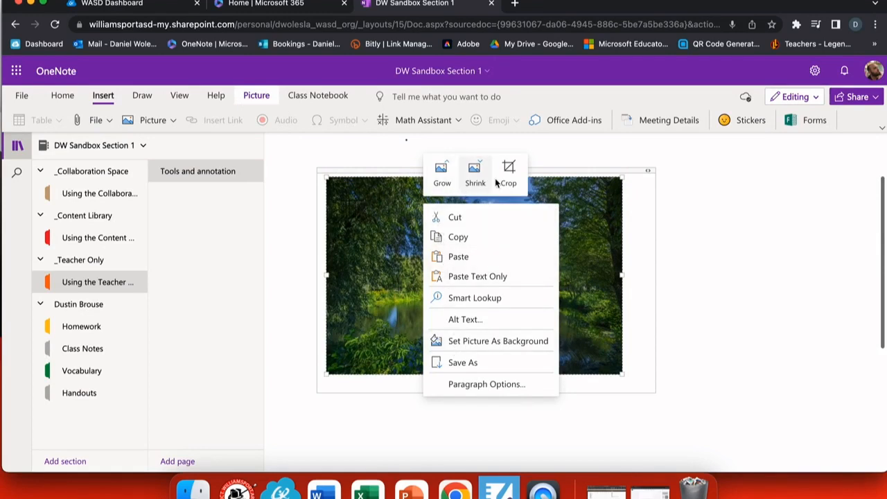
click(572, 202)
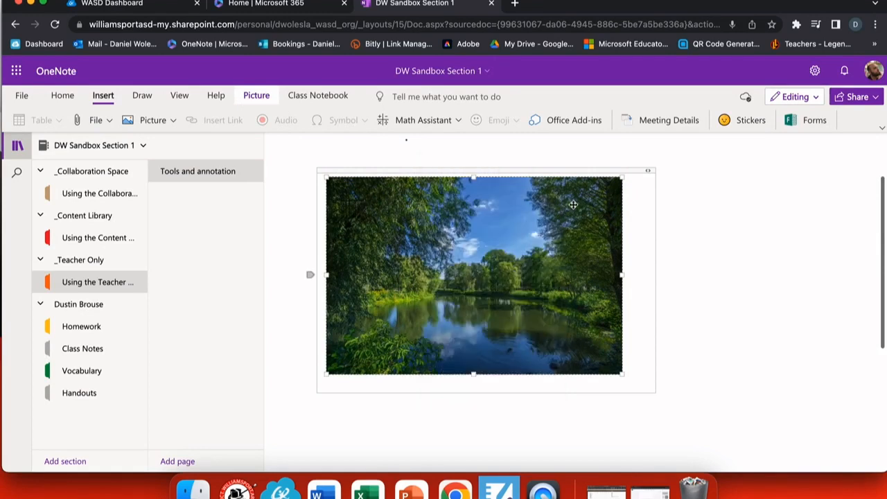
Step: Add a text box reading "Cars" above the pond picture and move it onto the sky area of the picture
click(450, 150)
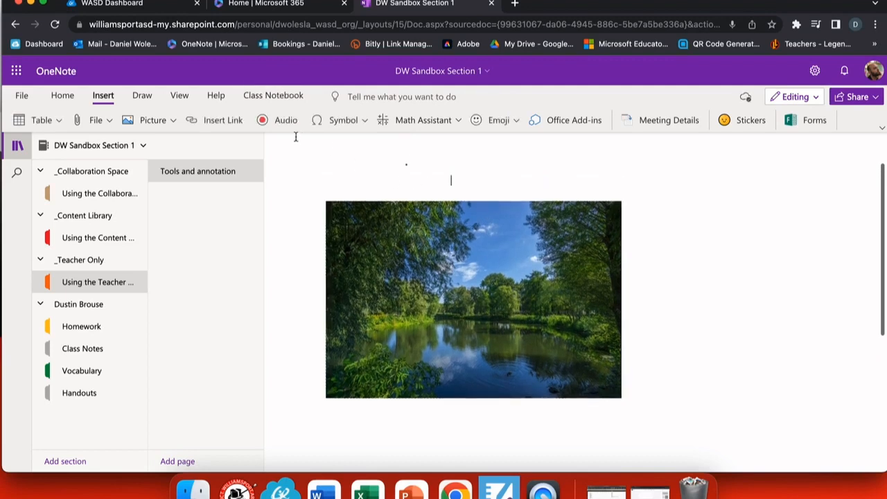
click(140, 96)
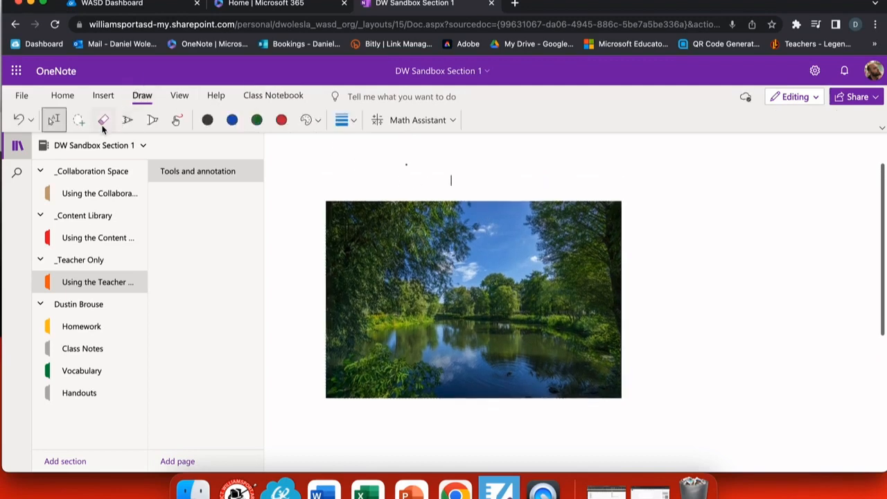
click(50, 125)
click(450, 180)
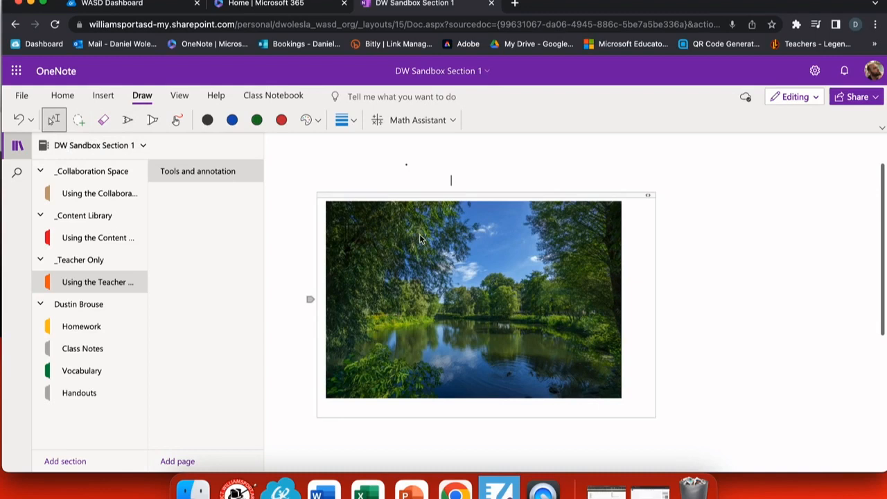
text(Cars)
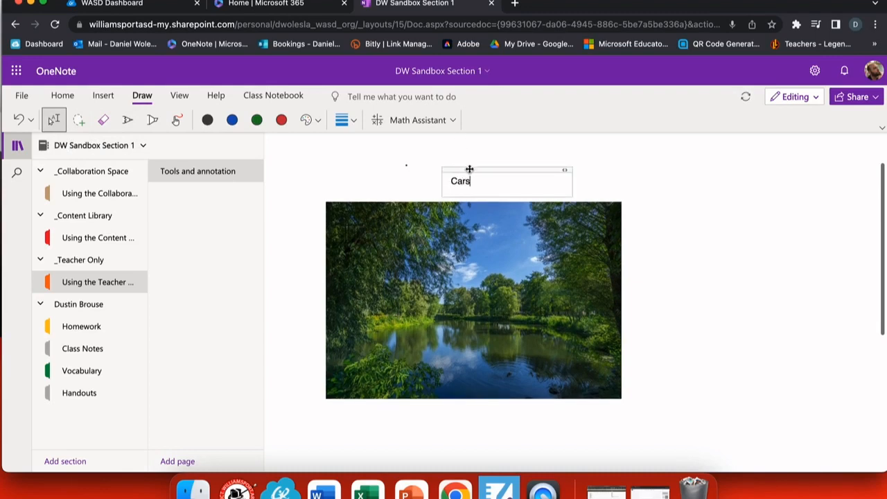
drag(468, 168, 468, 221)
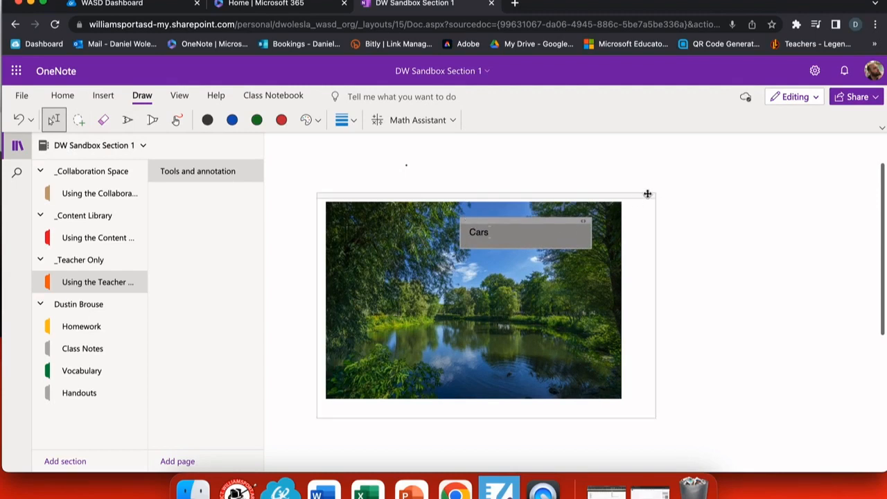
Step: Circle the spot on the pond with the yellow highlighter and add an arrow-like line and question mark in black pen
click(177, 120)
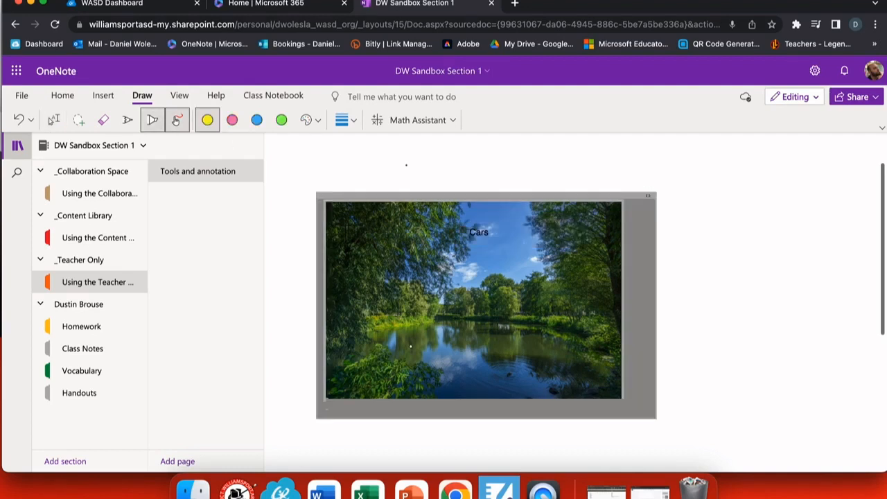
mouse_move(500, 368)
mouse_down()
mouse_move(520, 385)
mouse_move(493, 374)
mouse_move(513, 367)
mouse_up()
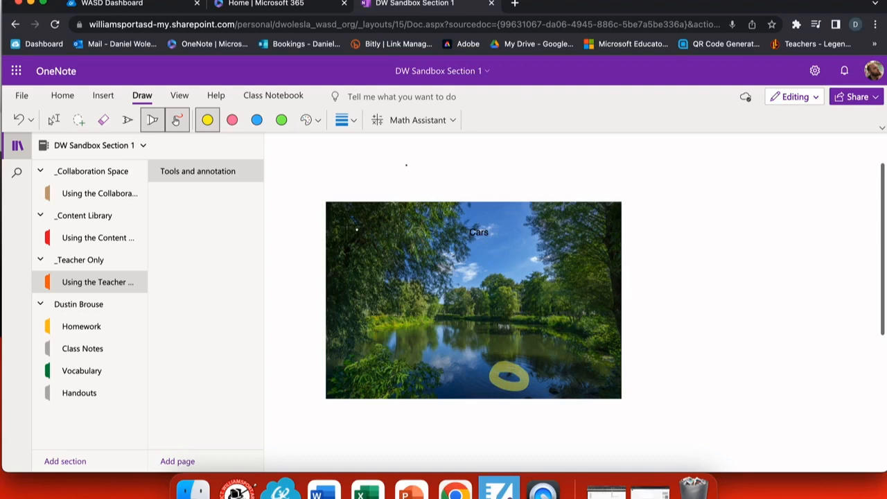
click(129, 120)
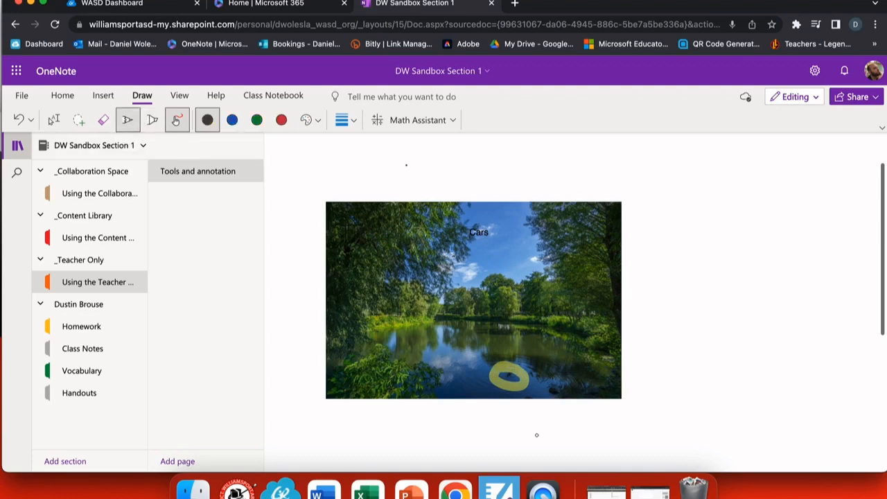
drag(535, 435, 528, 380)
drag(544, 425, 552, 446)
click(555, 460)
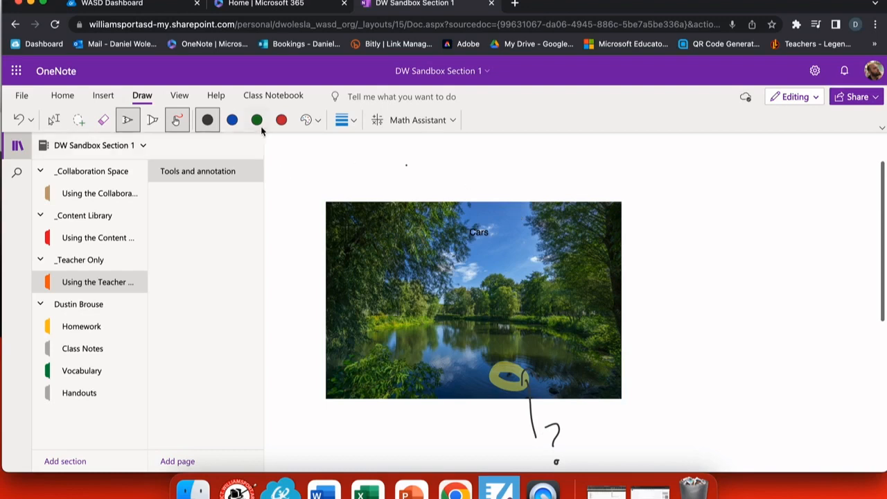
Step: Choose white as the pen colour and draw a small mark over the dark trees in the pond picture
click(308, 121)
click(361, 148)
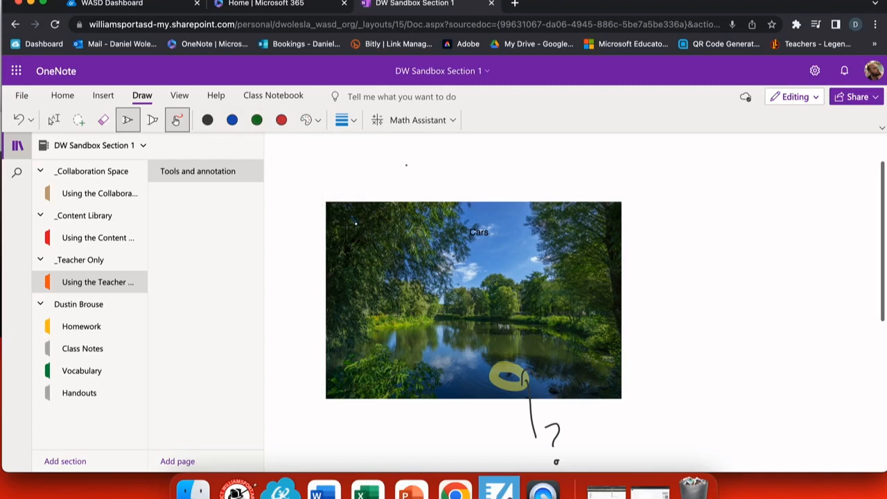
mouse_move(359, 224)
mouse_down()
mouse_move(368, 243)
mouse_move(352, 226)
mouse_up()
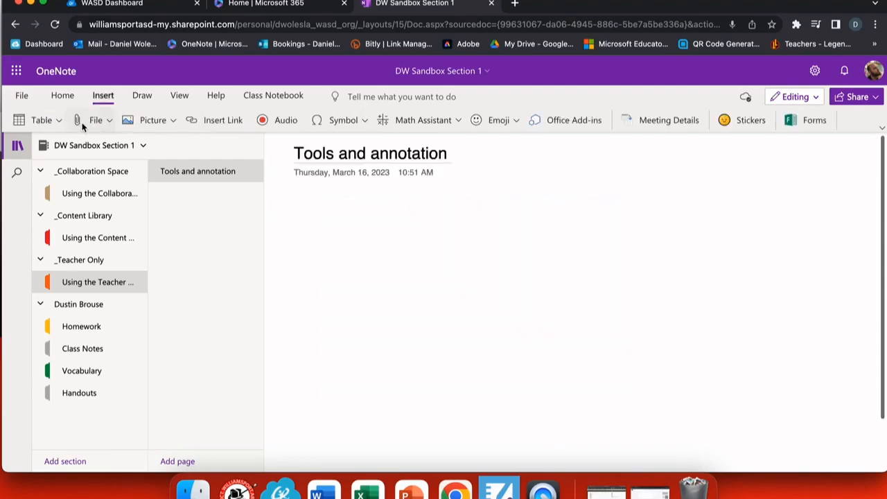
Step: Insert the Word document "Essays on Trees" from the Desktop as a file printout below the page title
click(81, 125)
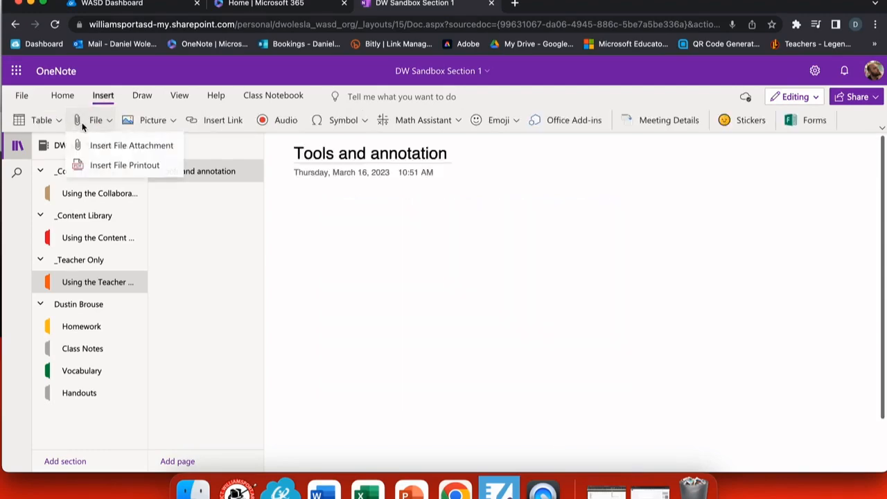
click(90, 164)
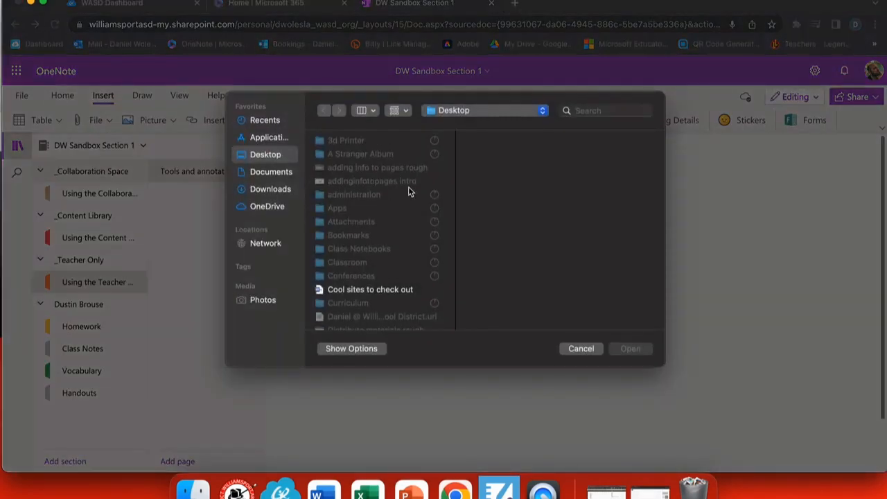
scroll(354, 269, down, 5)
click(355, 269)
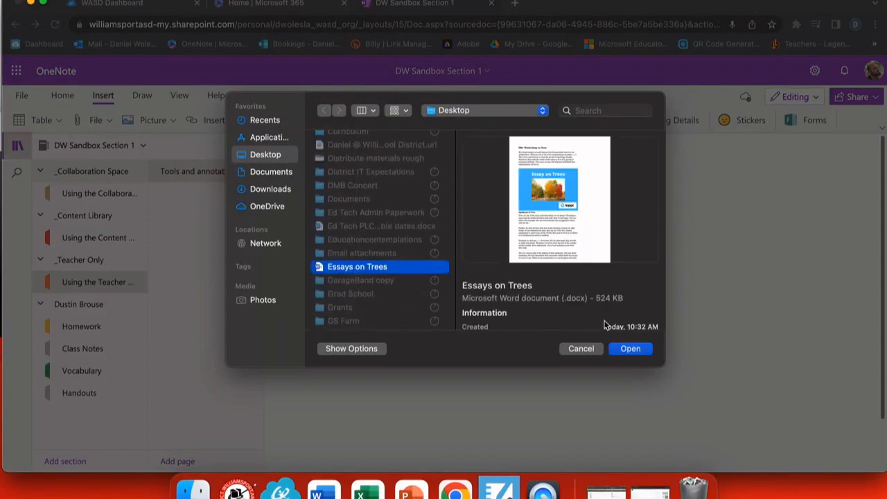
click(629, 348)
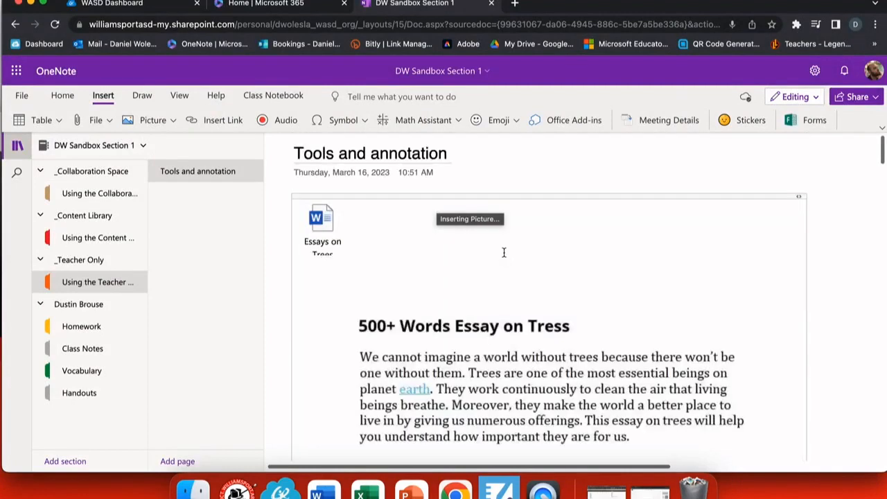
Step: Highlight "they make the world a better place to live in by giving us numerous offerings" in yellow in the essay's first paragraph
scroll(504, 252, down, 3)
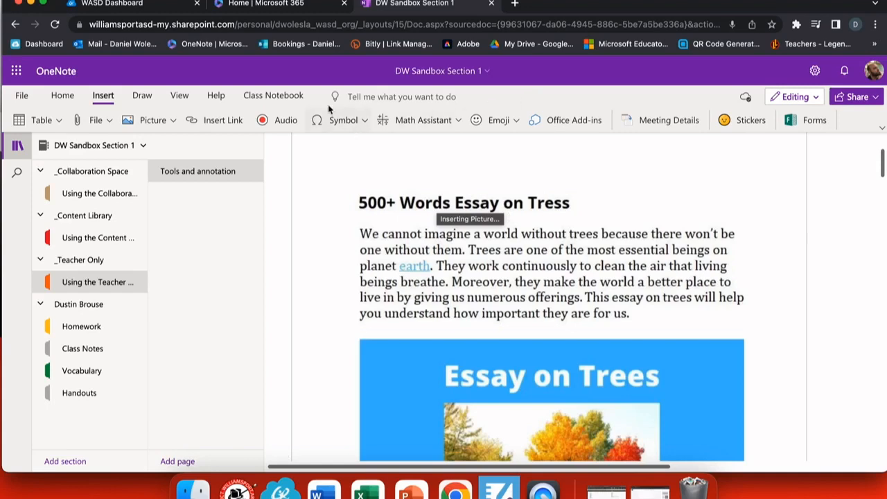
click(142, 96)
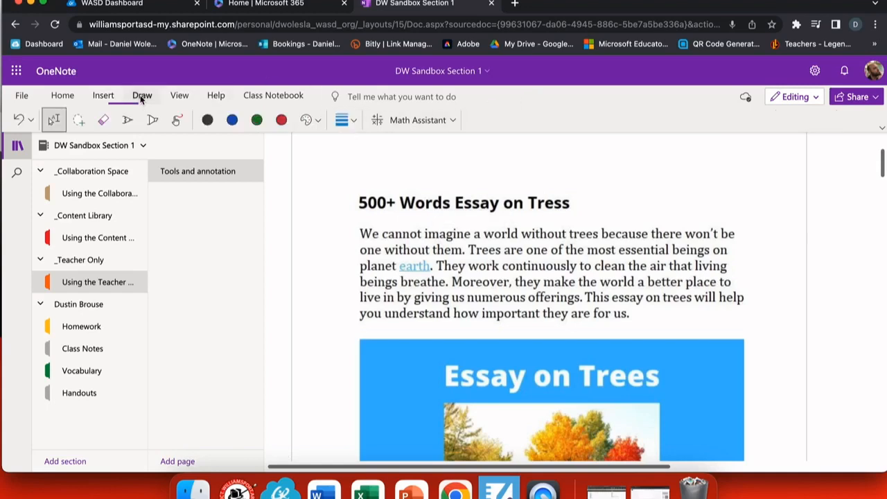
click(152, 120)
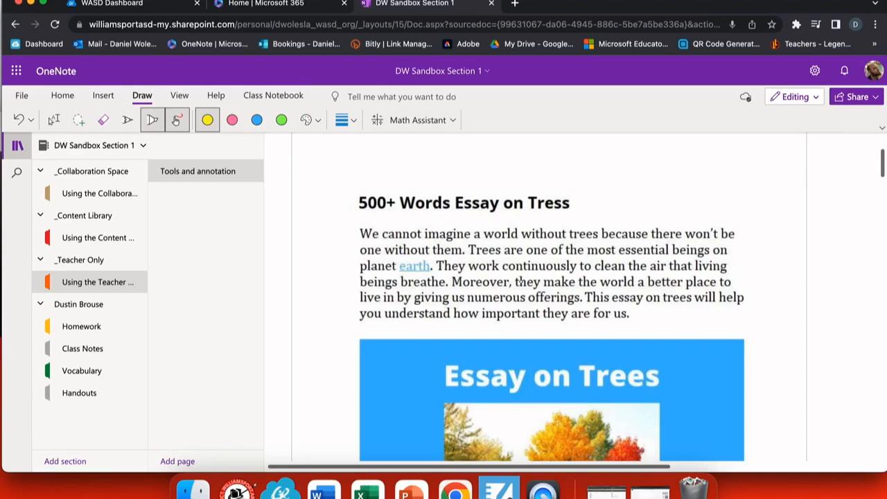
drag(516, 282, 730, 282)
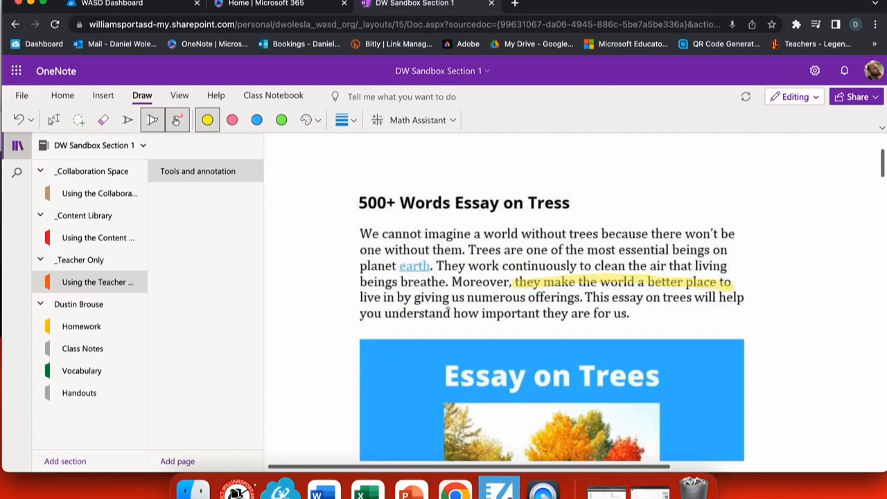
drag(360, 296, 579, 296)
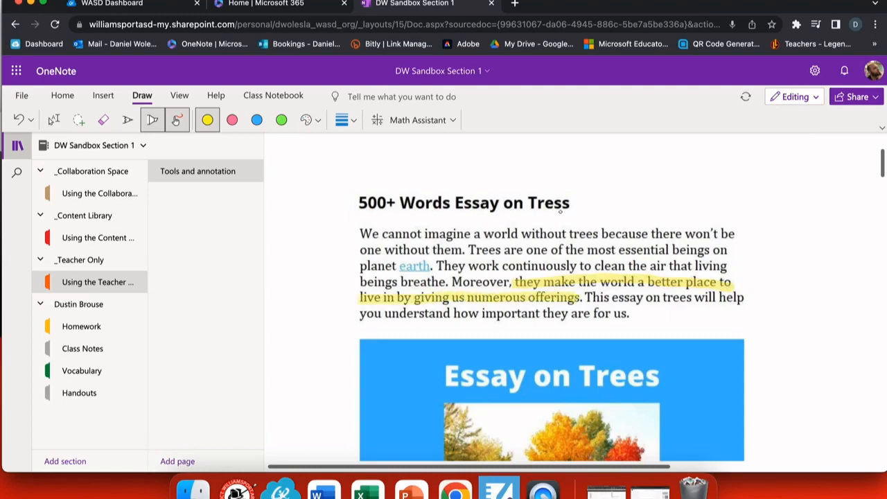